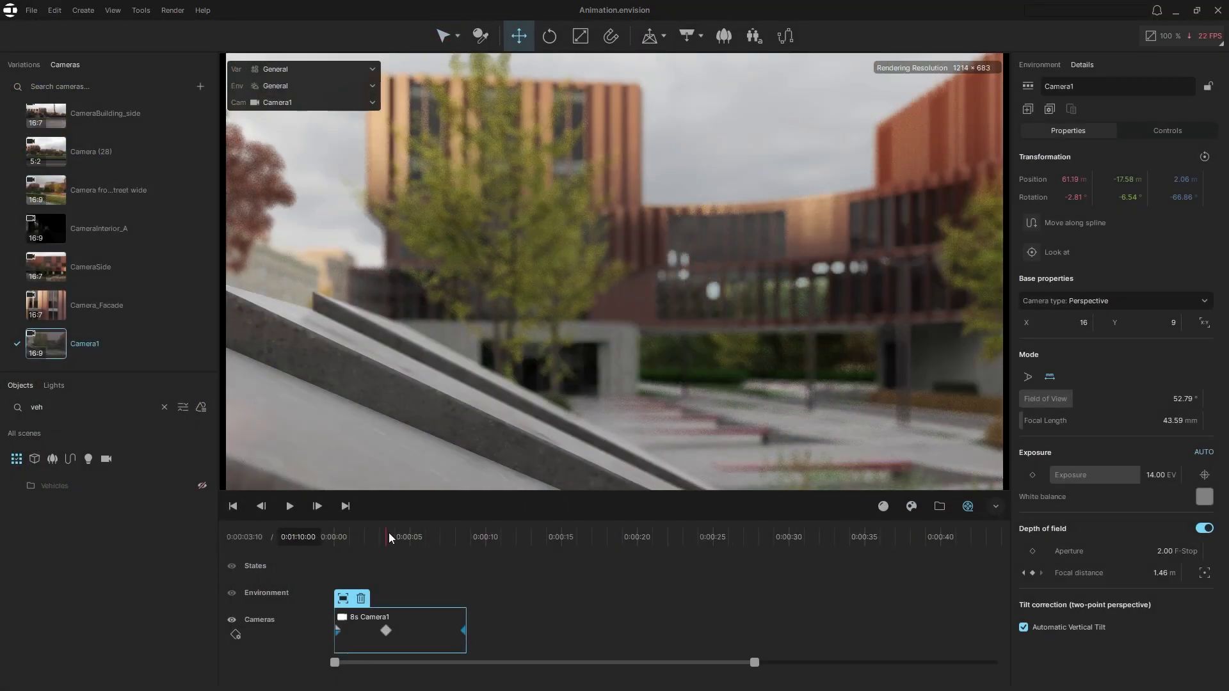
# Scrub Camera1's timeline from 0:00:03:10 to about 0:00:05:08 to preview the shallow-focus shot
pyautogui.moveTo(386, 532); pyautogui.dragTo(416, 537)
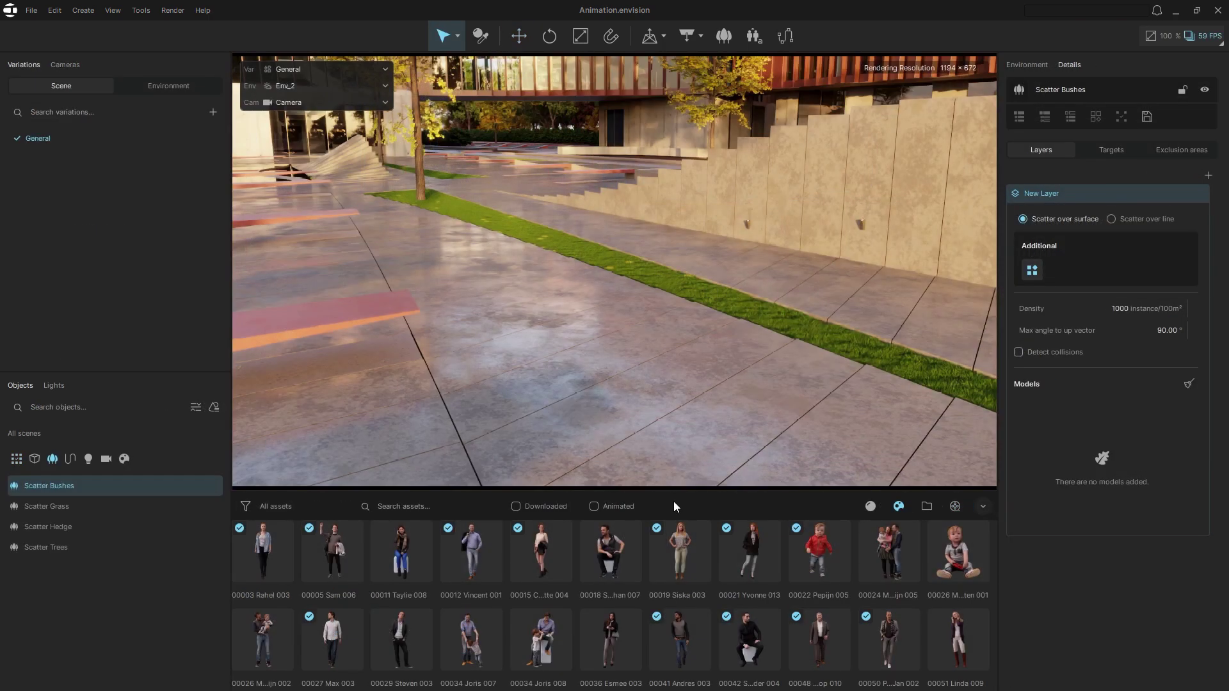
# Filter the library to animated assets and add Arfaj 001, 002 and 003 Spring as Scatter Bushes models
pyautogui.click(594, 507)
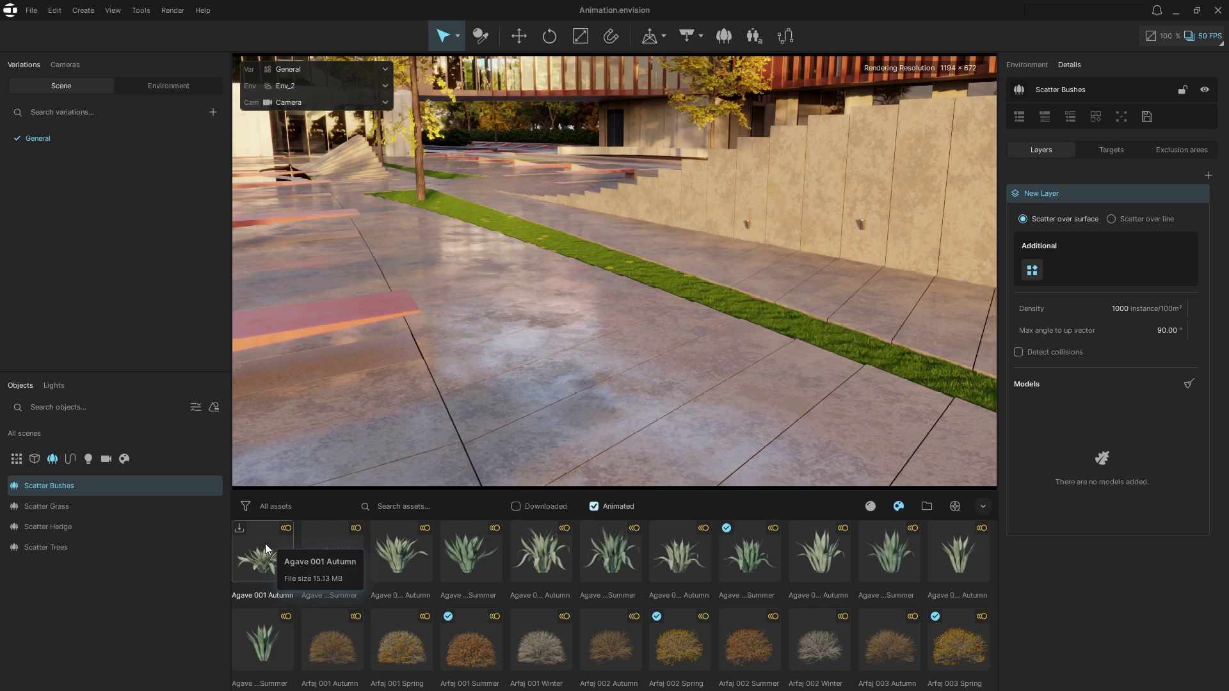
pyautogui.scroll(-2, 265, 544)
pyautogui.scroll(-5, 265, 543)
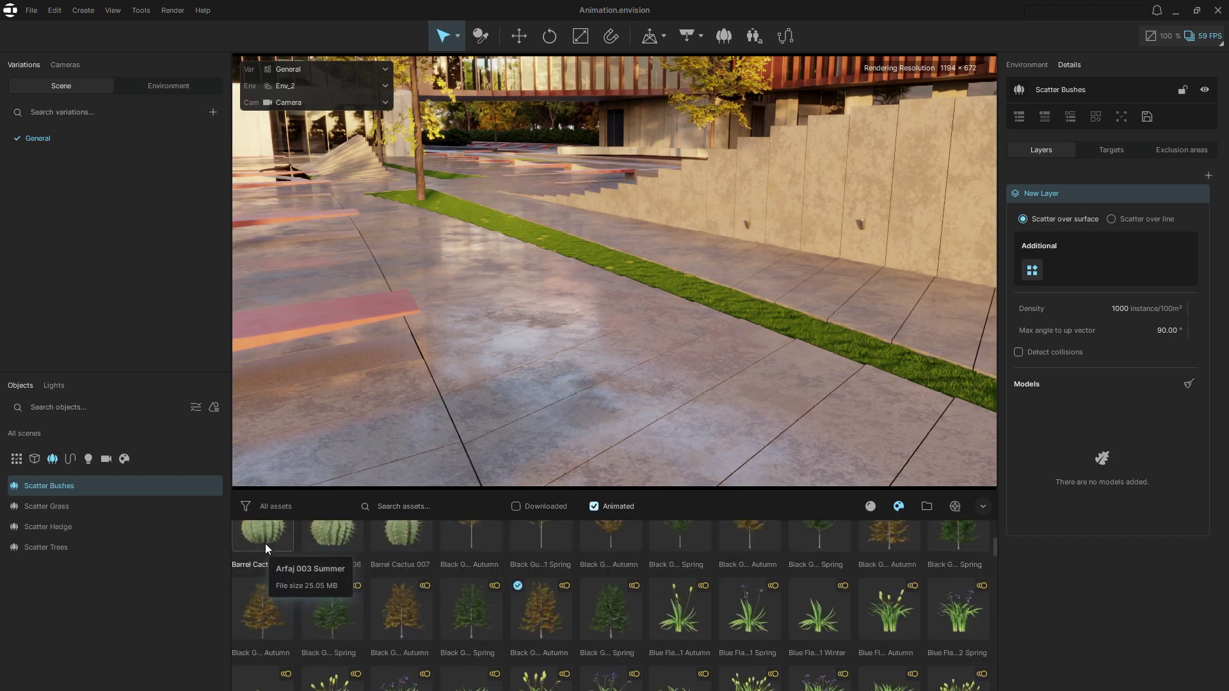
pyautogui.scroll(3, 265, 549)
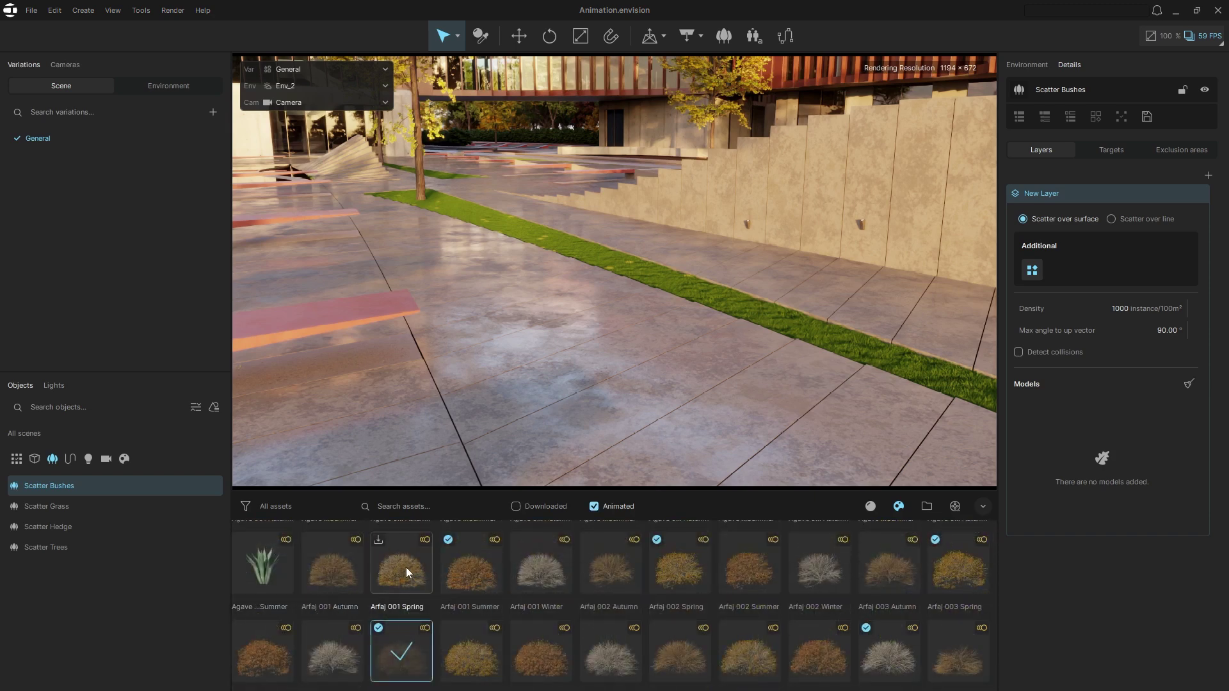
pyautogui.moveTo(406, 567); pyautogui.dragTo(1048, 408)
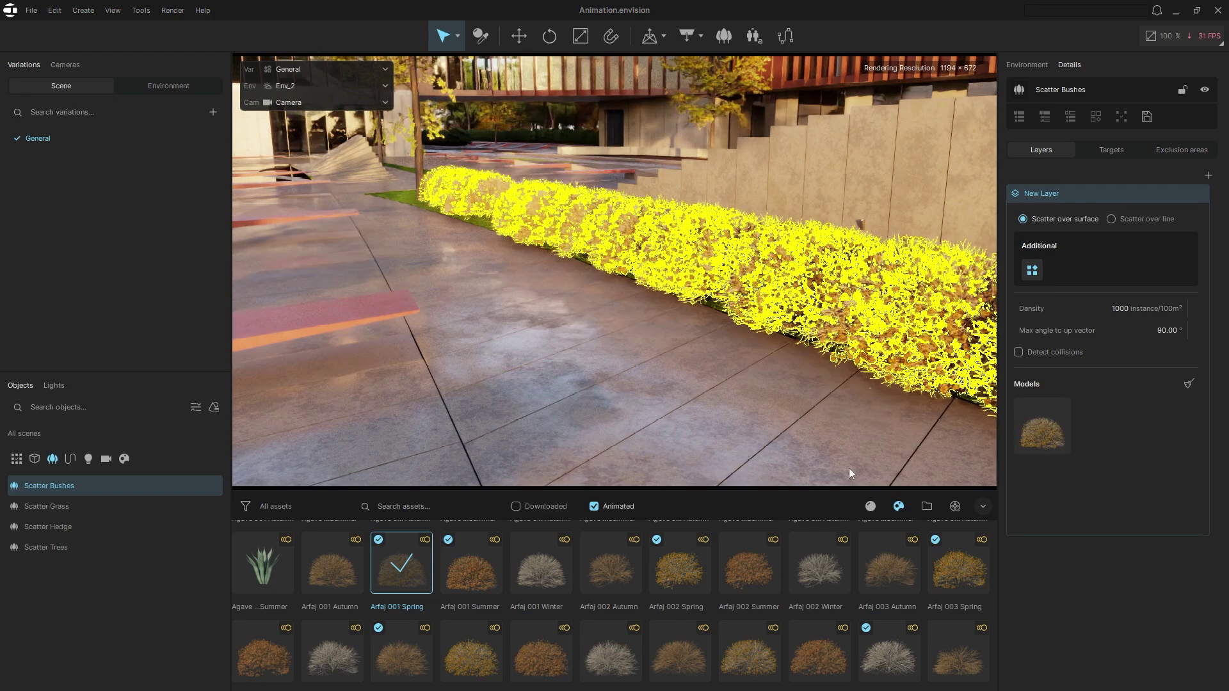
pyautogui.moveTo(680, 566); pyautogui.dragTo(1120, 452)
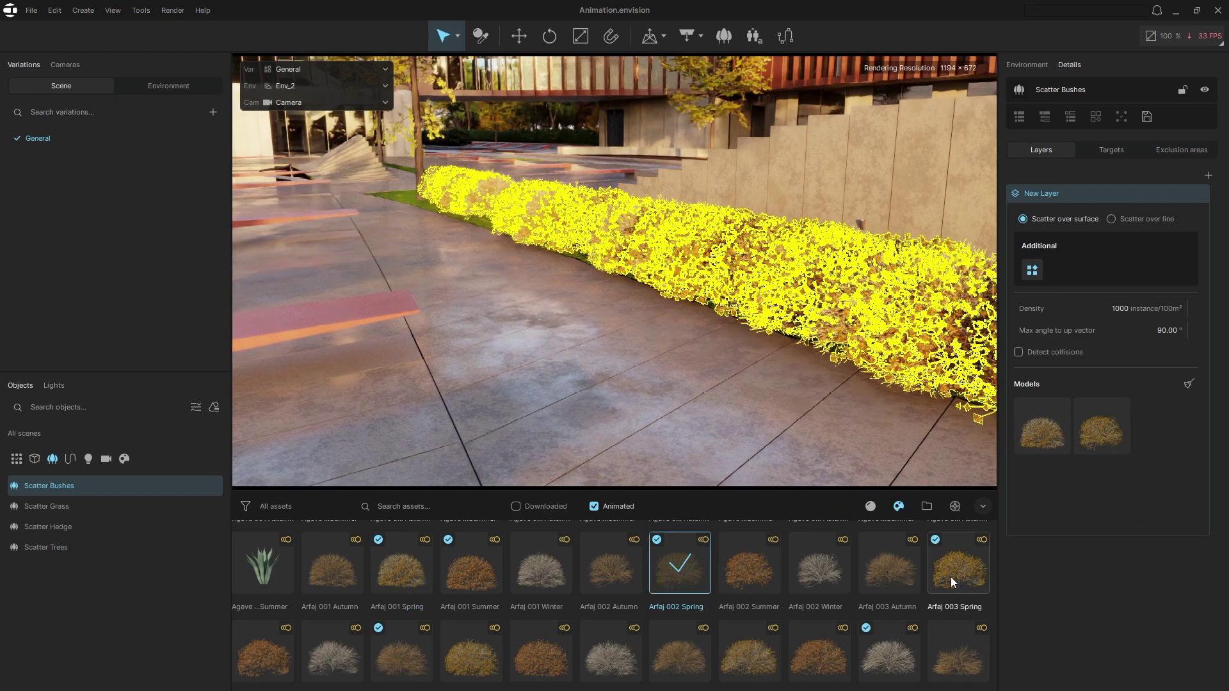
pyautogui.moveTo(950, 577); pyautogui.dragTo(1119, 487)
# Enable wind animation in Environment > Sky and settle wind intensity at about 95%
pyautogui.press('Escape')
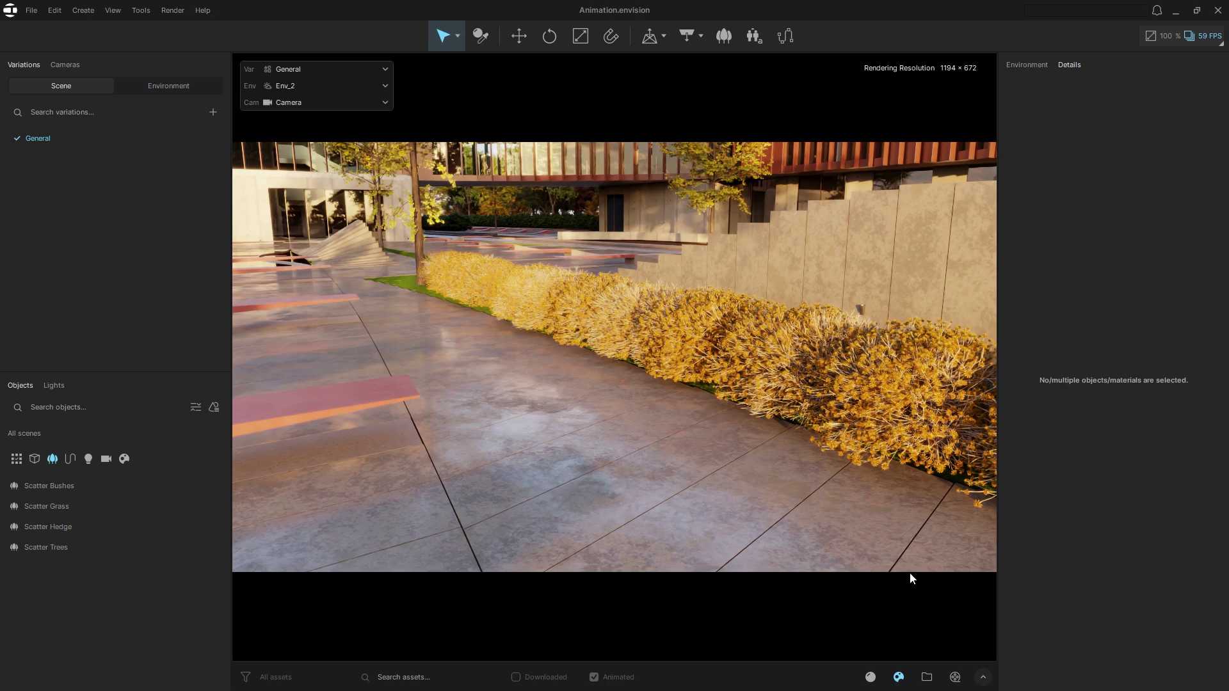
pyautogui.click(1014, 70)
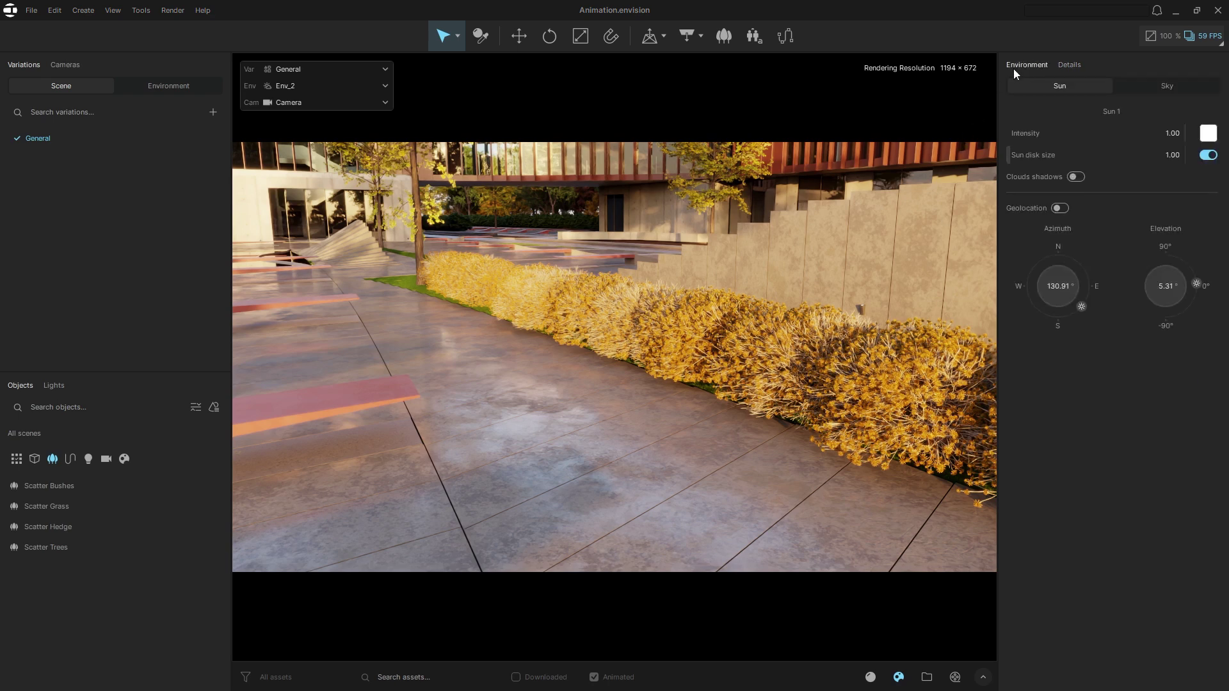
pyautogui.click(1153, 83)
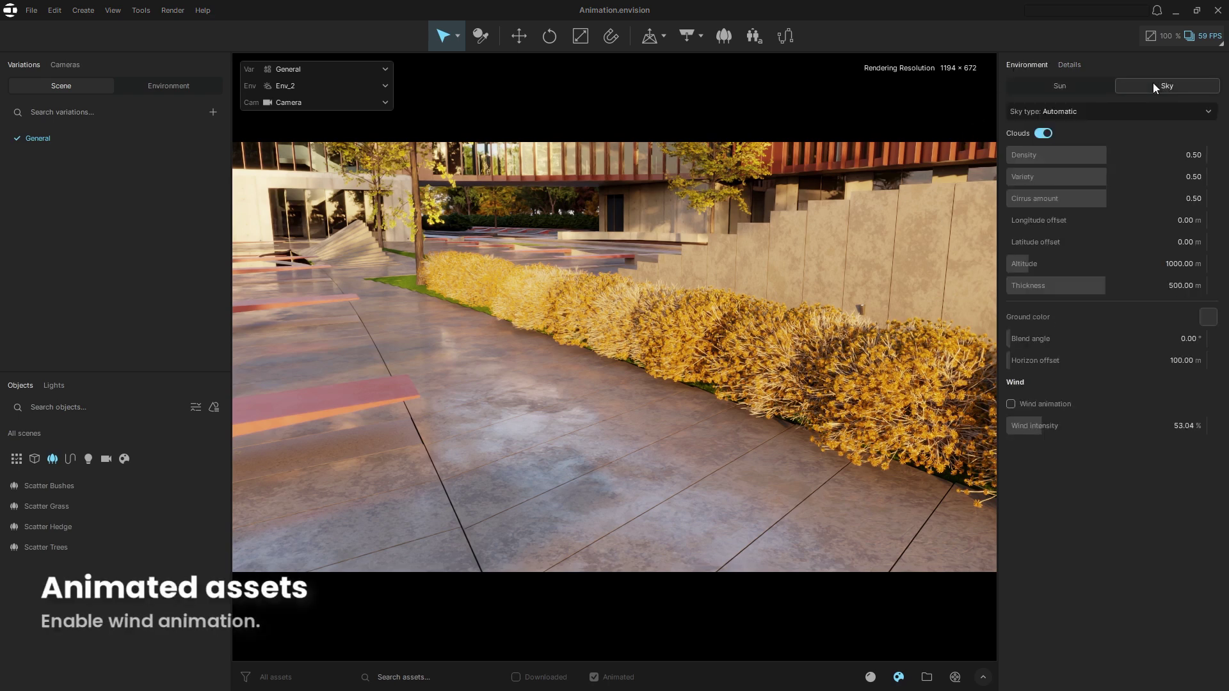
pyautogui.click(1008, 404)
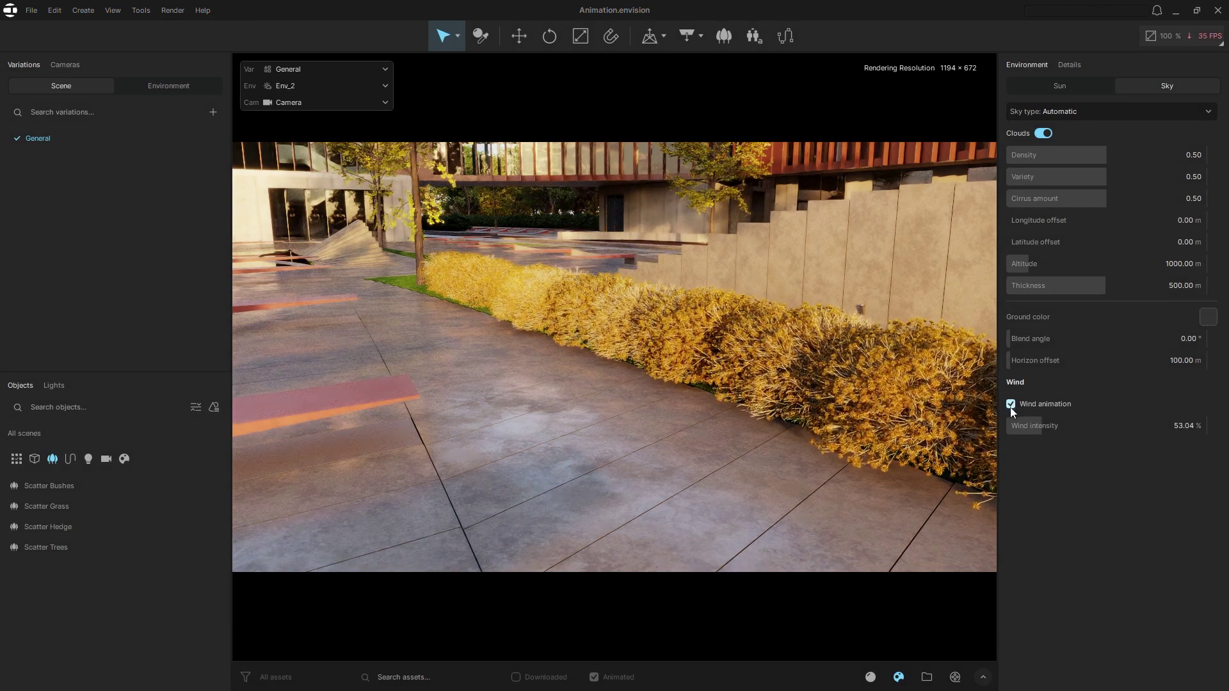
pyautogui.moveTo(1032, 425); pyautogui.dragTo(1101, 426)
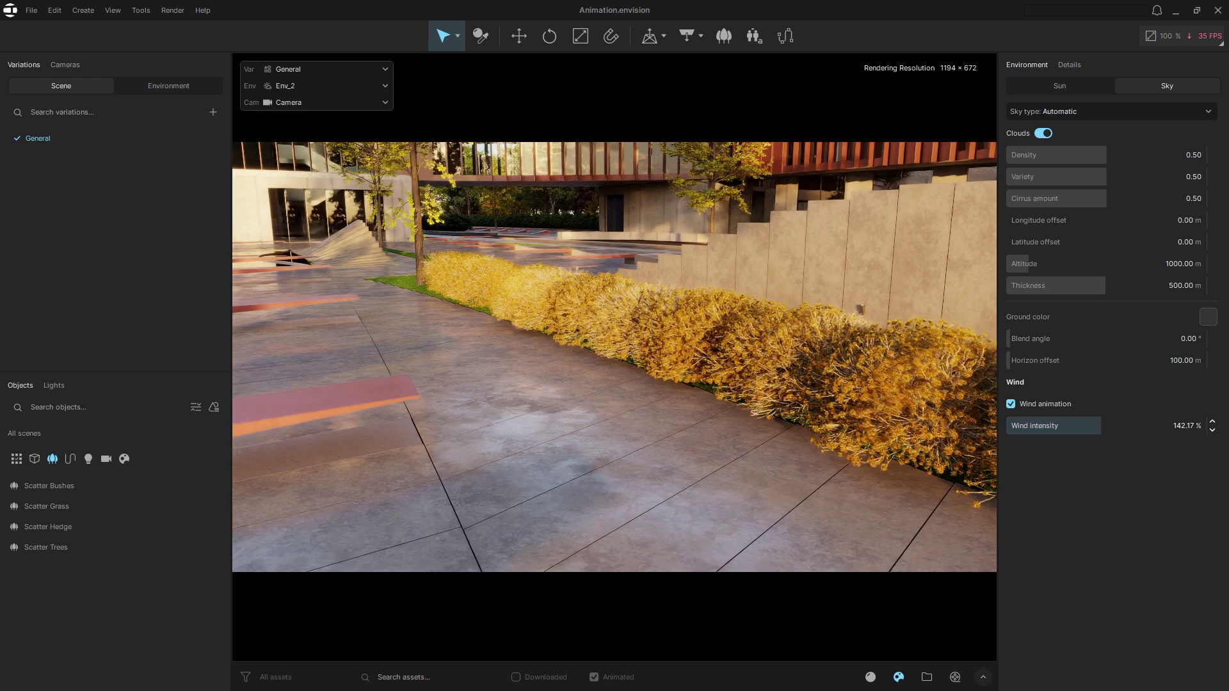
pyautogui.moveTo(1101, 426); pyautogui.dragTo(1022, 425)
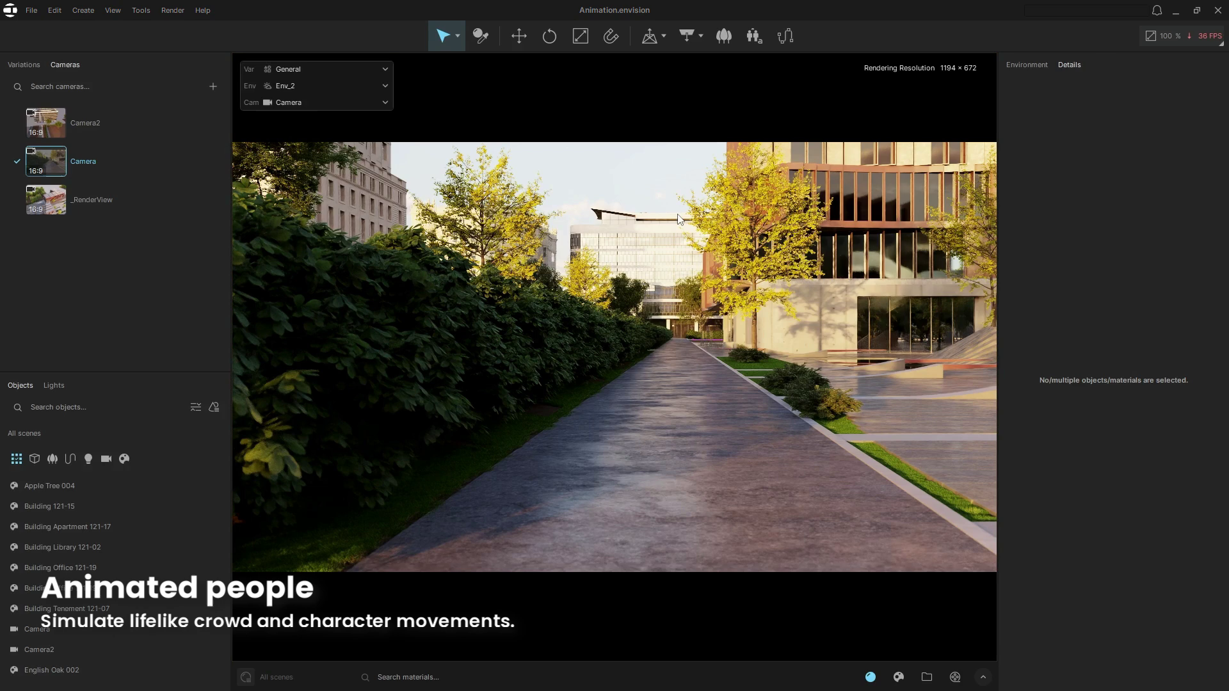
# Place a crowd on the walkway and draw a two-point path down its centre
pyautogui.click(754, 36)
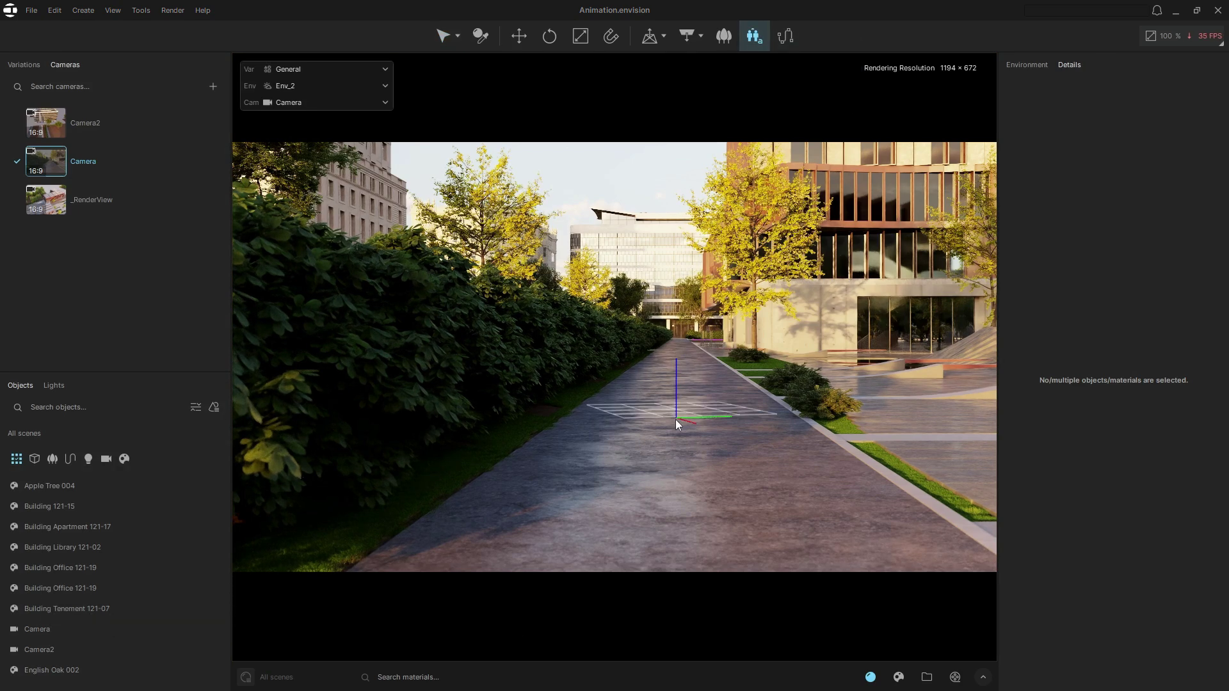
pyautogui.click(675, 420)
pyautogui.click(1111, 129)
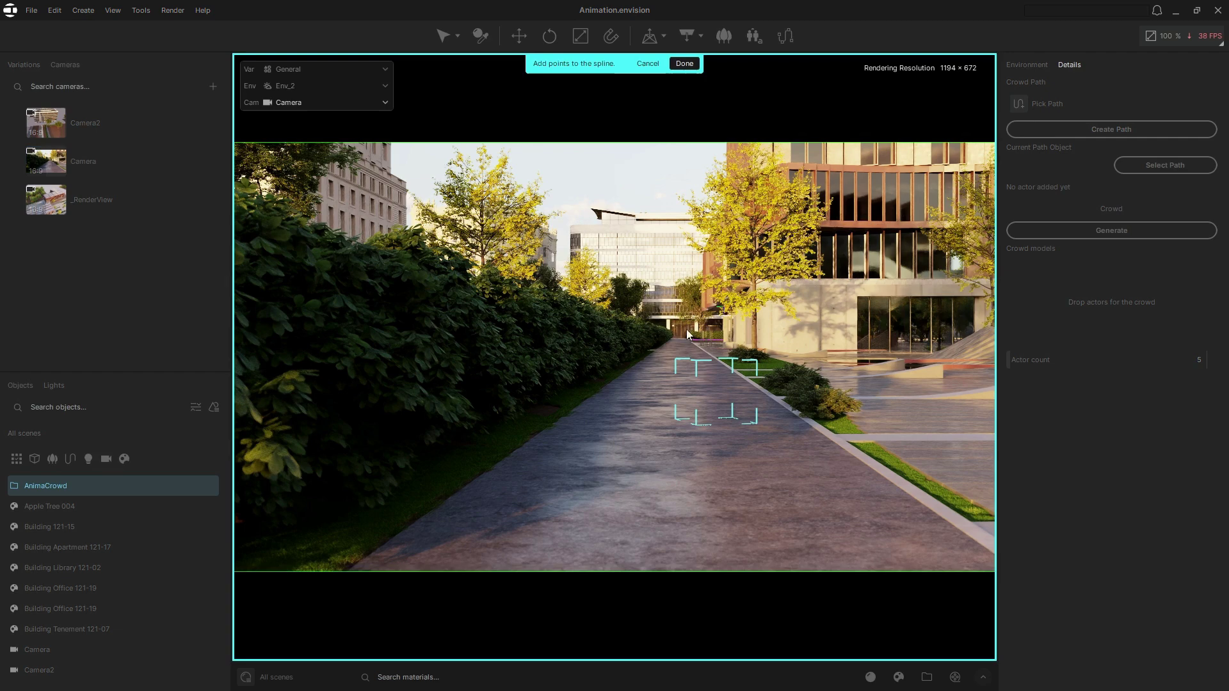
pyautogui.click(678, 346)
pyautogui.click(664, 544)
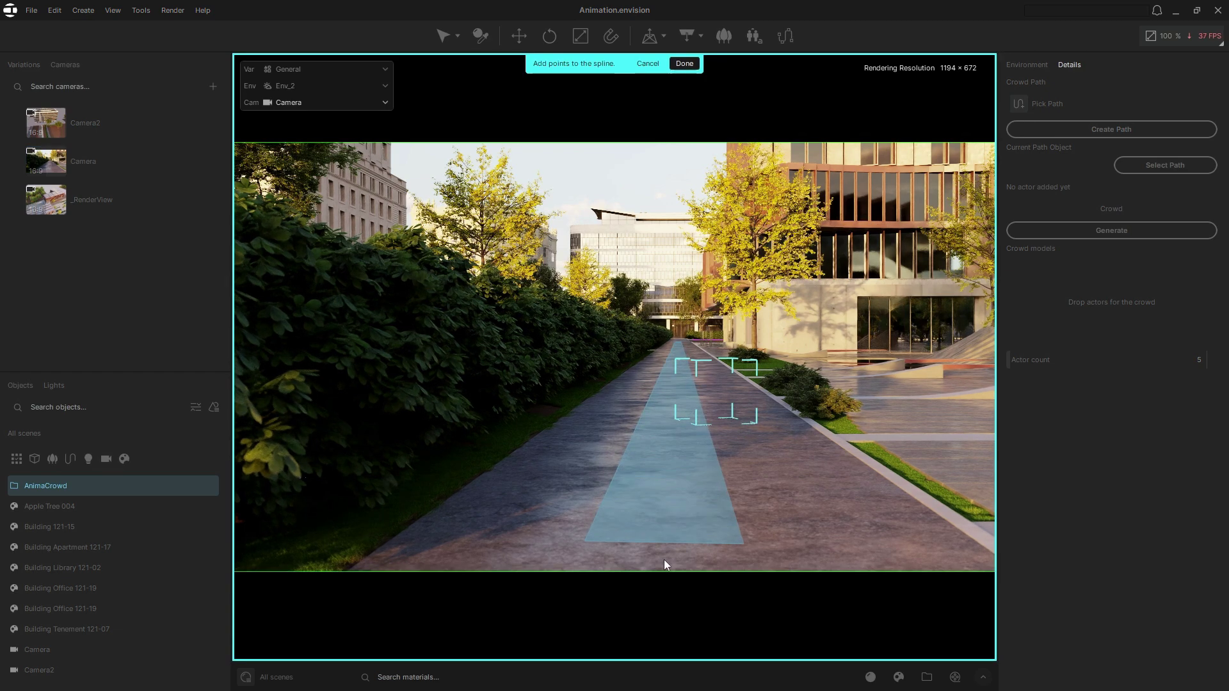
# Add bman0348m4, bwom21040m4 and other actors as crowd models, set actor count 10, and generate
pyautogui.click(684, 63)
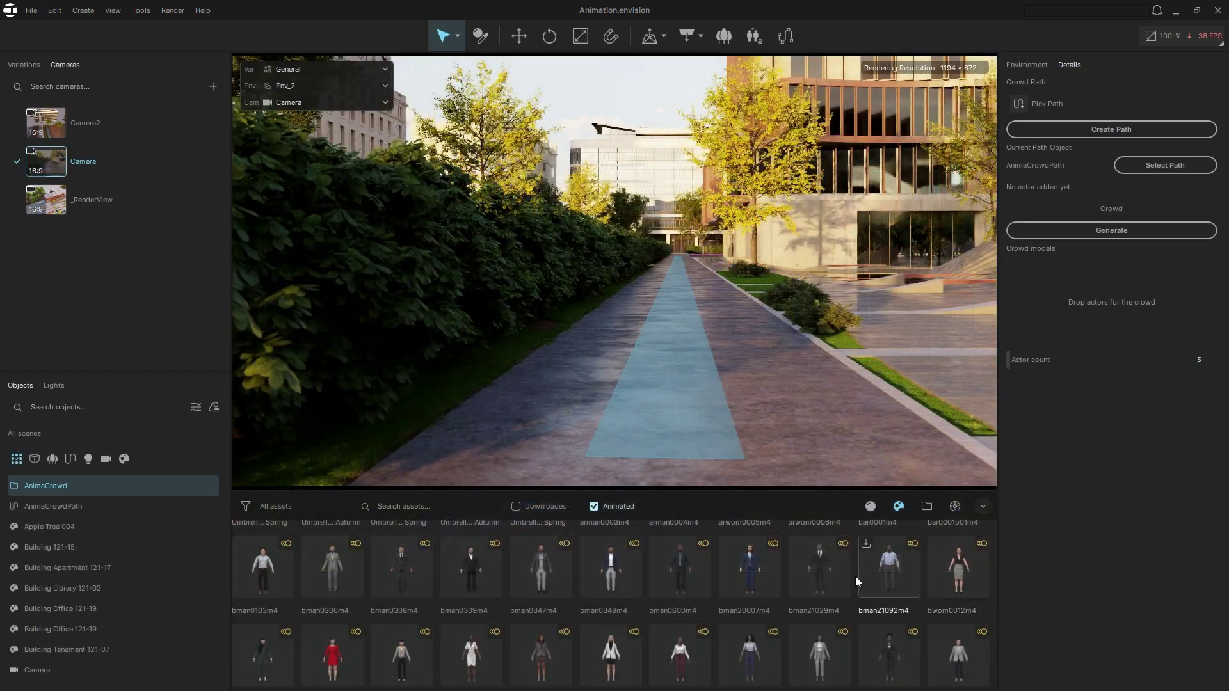
pyautogui.moveTo(612, 582); pyautogui.dragTo(1054, 299)
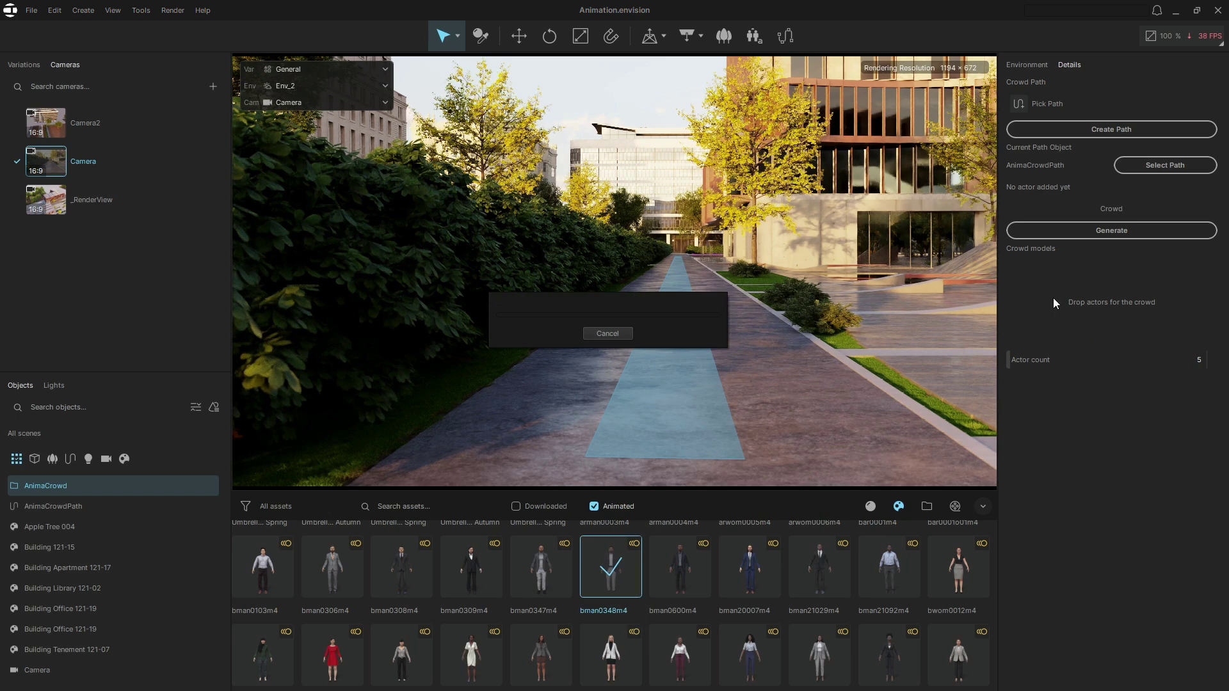
pyautogui.moveTo(822, 653); pyautogui.dragTo(1062, 307)
pyautogui.moveTo(889, 654); pyautogui.dragTo(1078, 339)
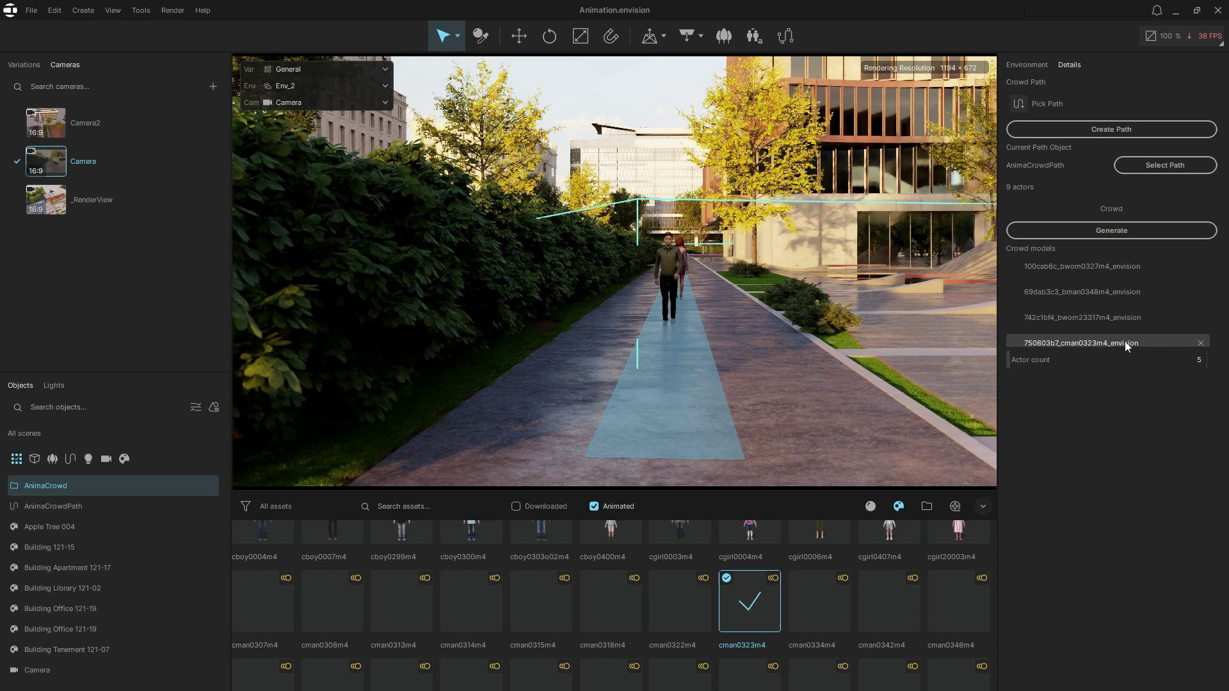
pyautogui.click(1191, 360)
pyautogui.write('10')
pyautogui.press('Return')
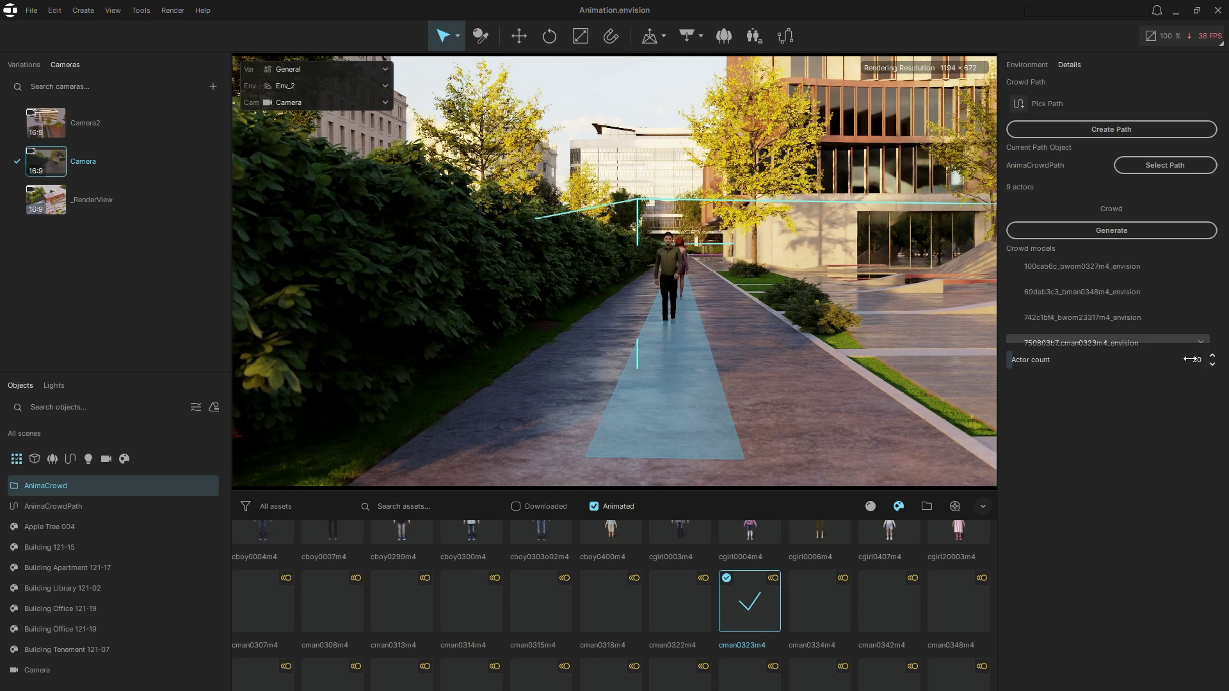
pyautogui.click(1137, 236)
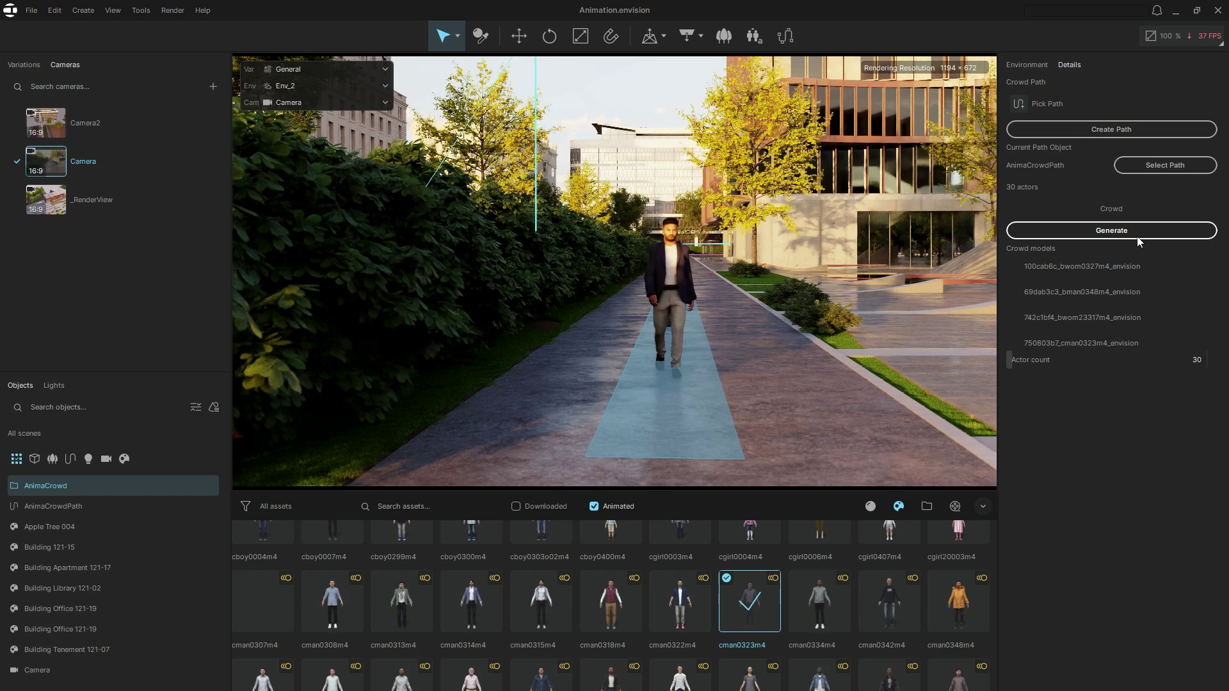
# Widen the crowd path to Spline Thickness 3 and regenerate the 30-person crowd
pyautogui.click(705, 402)
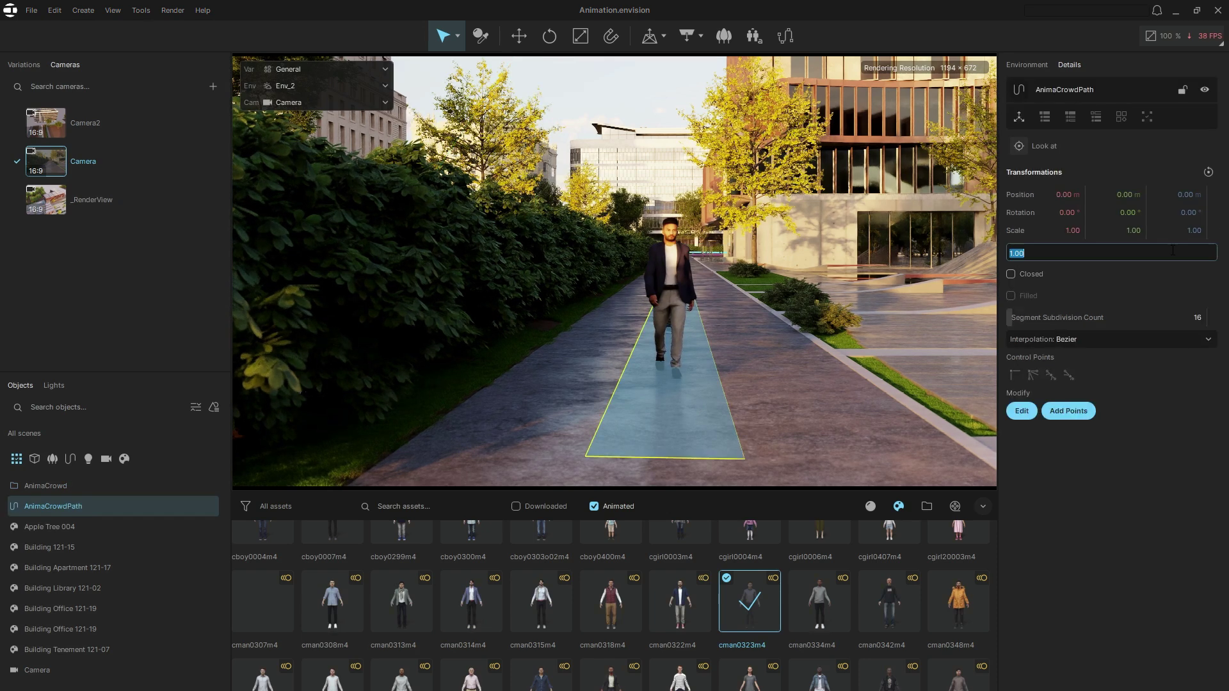
pyautogui.moveTo(1153, 250); pyautogui.dragTo(1172, 250)
pyautogui.click(676, 265)
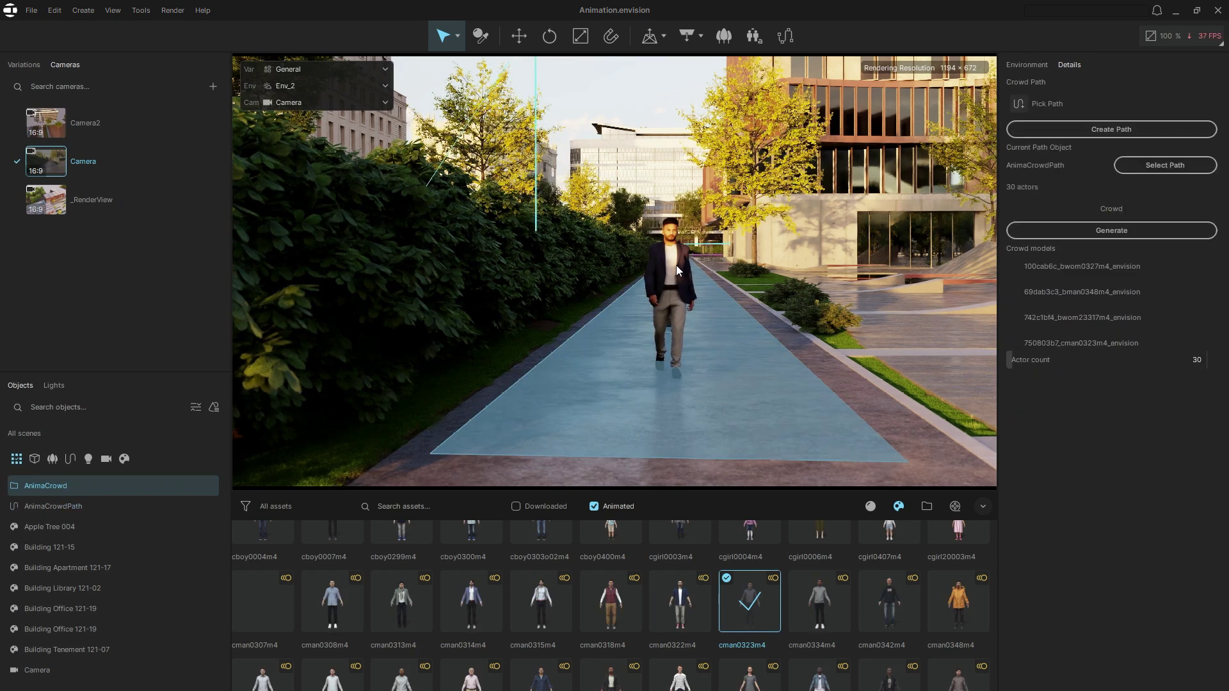
pyautogui.click(1073, 236)
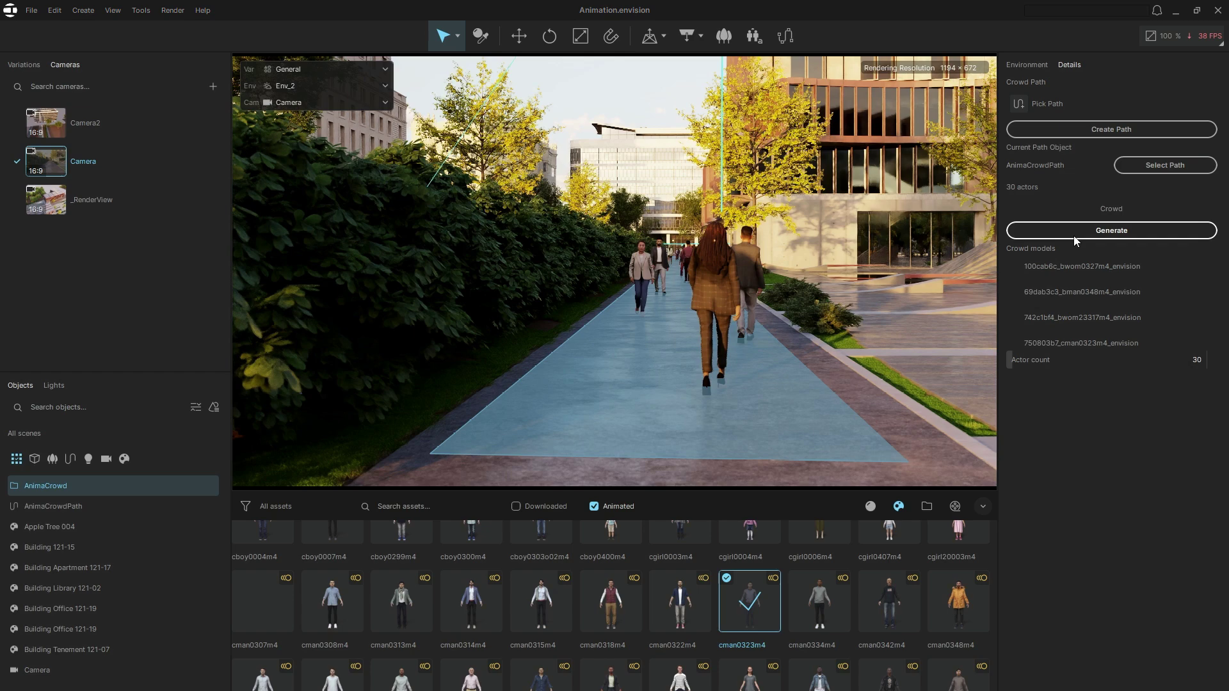
pyautogui.press('Escape')
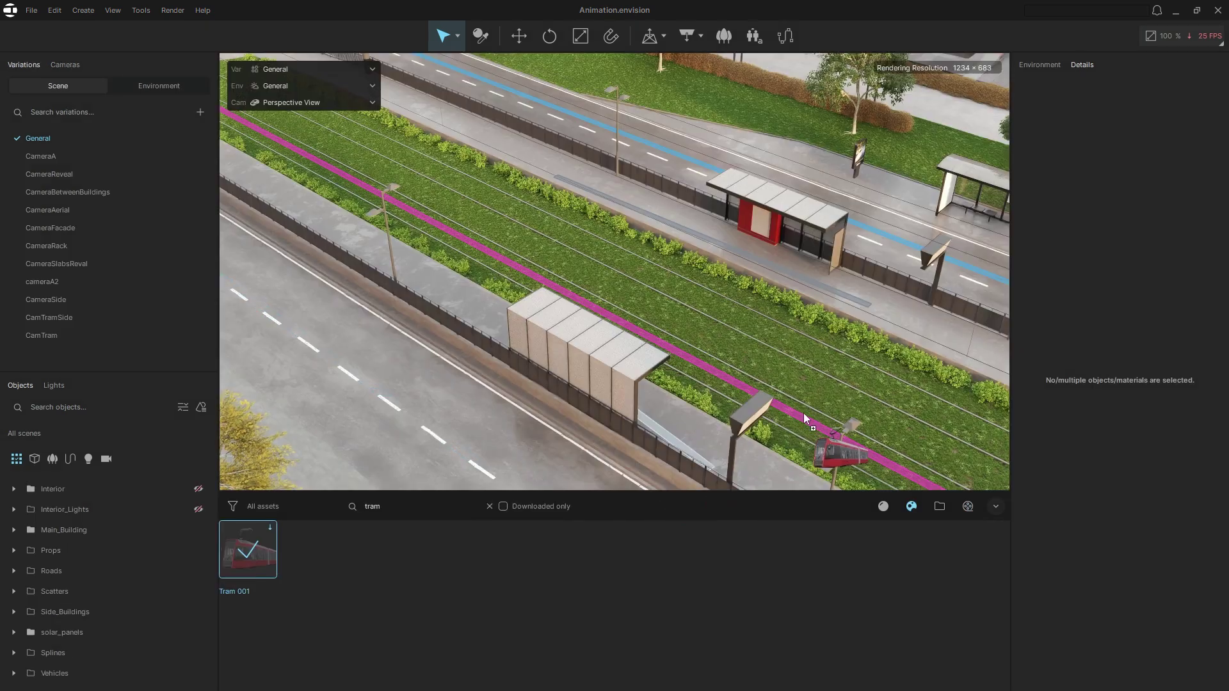
# Add Tram 001, attach it to the magenta tram spline, and rotate it 90° along the track
pyautogui.moveTo(832, 449); pyautogui.dragTo(804, 417)
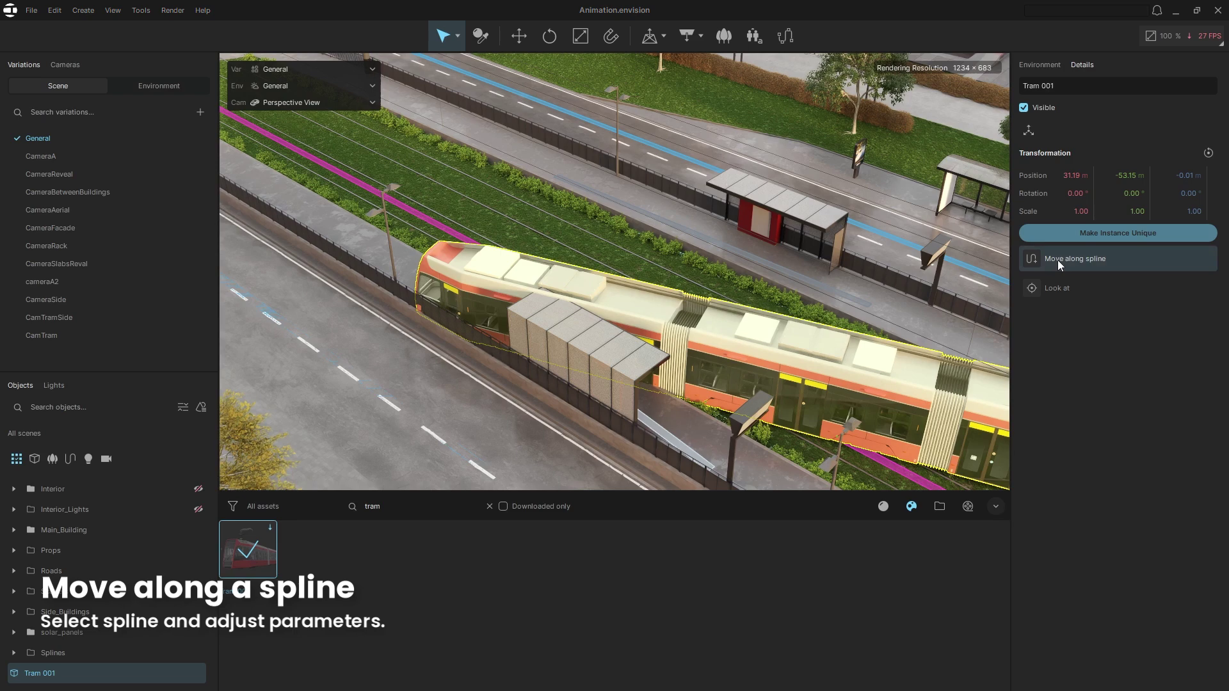
pyautogui.click(1040, 260)
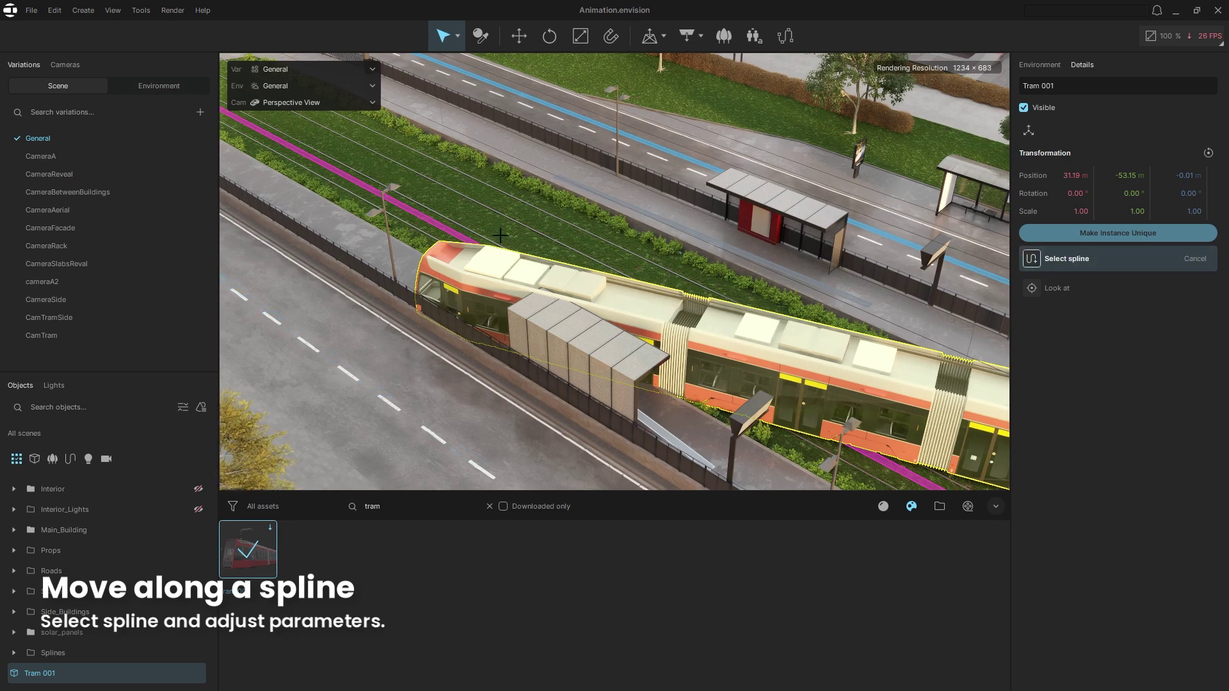
pyautogui.click(459, 236)
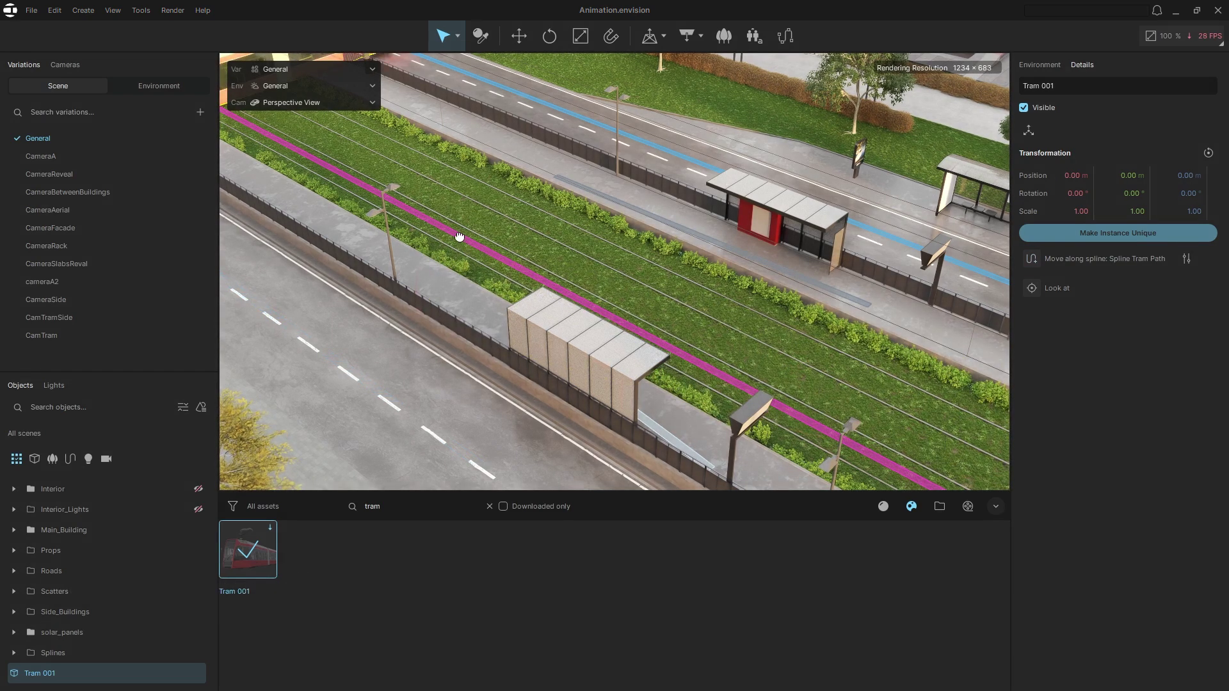
pyautogui.moveTo(460, 235); pyautogui.dragTo(581, 351, button='middle')
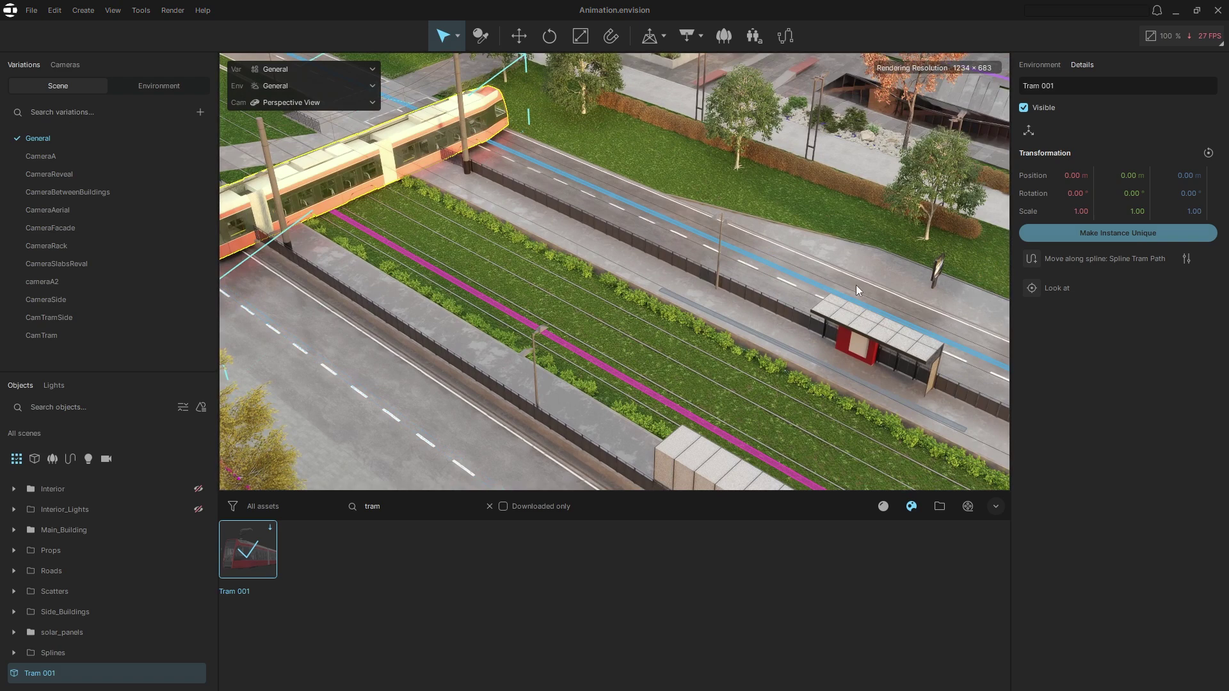
pyautogui.click(1181, 194)
pyautogui.press('Return')
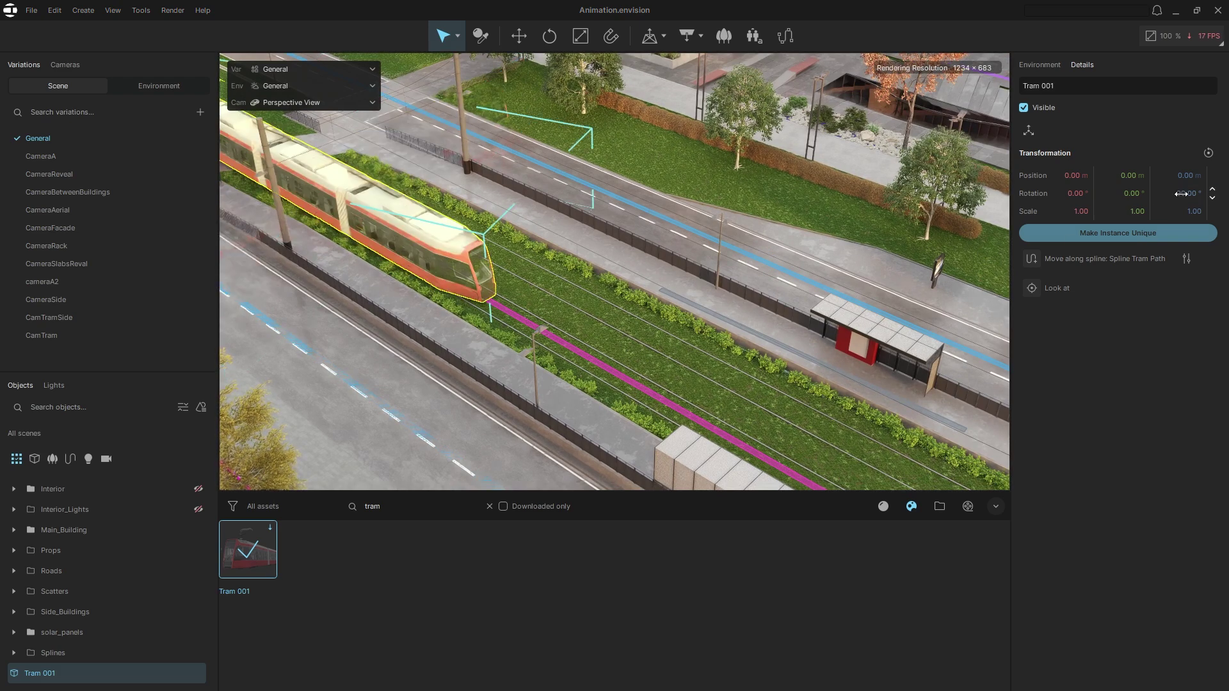
# Set the tram's spline speed to 20 km/h with Extrapolate animation, then preview it on the timeline
pyautogui.click(1188, 262)
pyautogui.click(1170, 310)
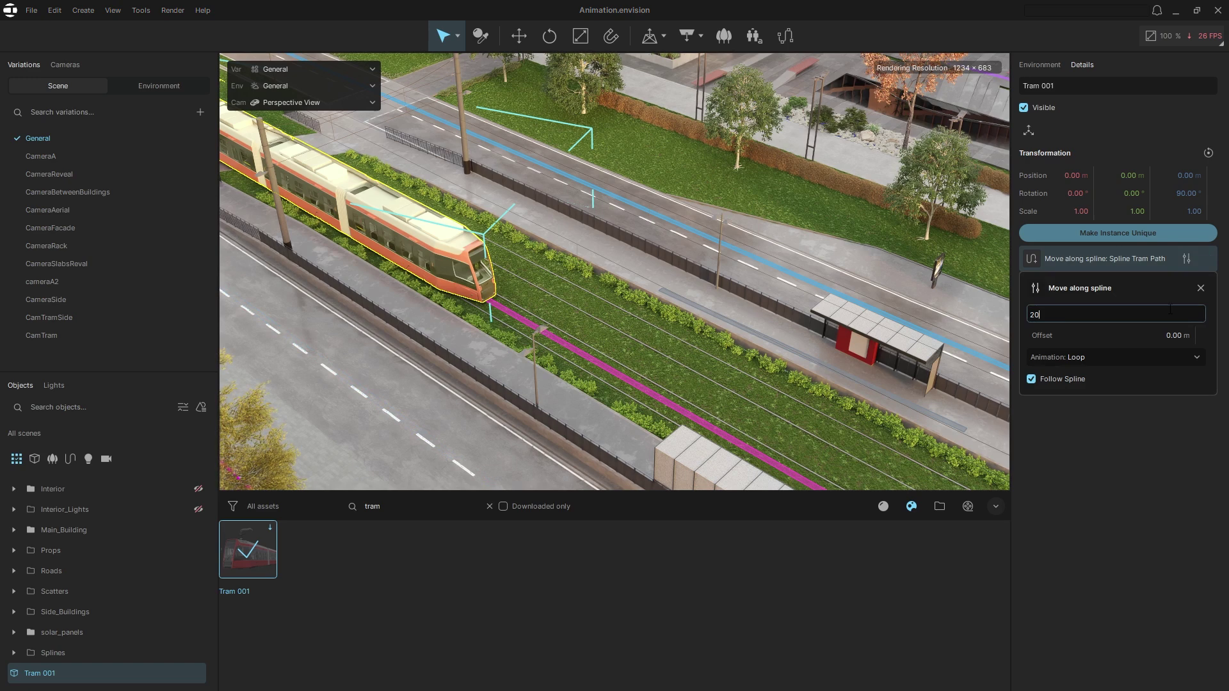
pyautogui.write('20')
pyautogui.press('Return')
pyautogui.click(1189, 358)
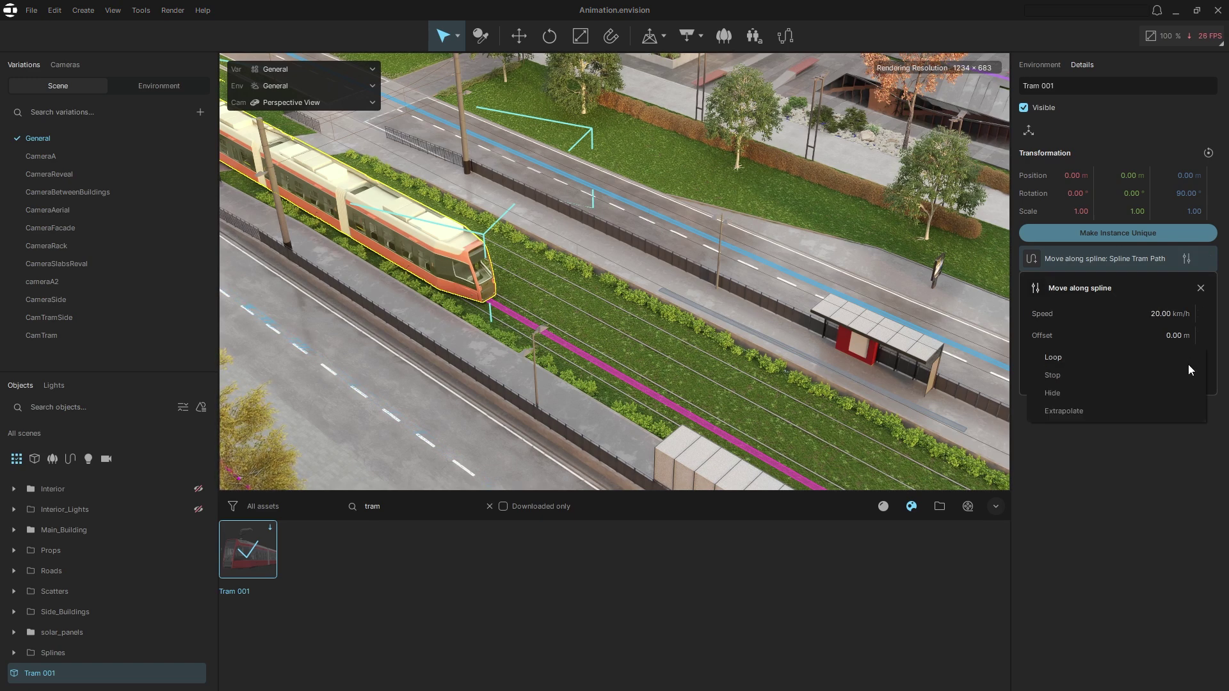
pyautogui.click(1182, 405)
pyautogui.click(969, 506)
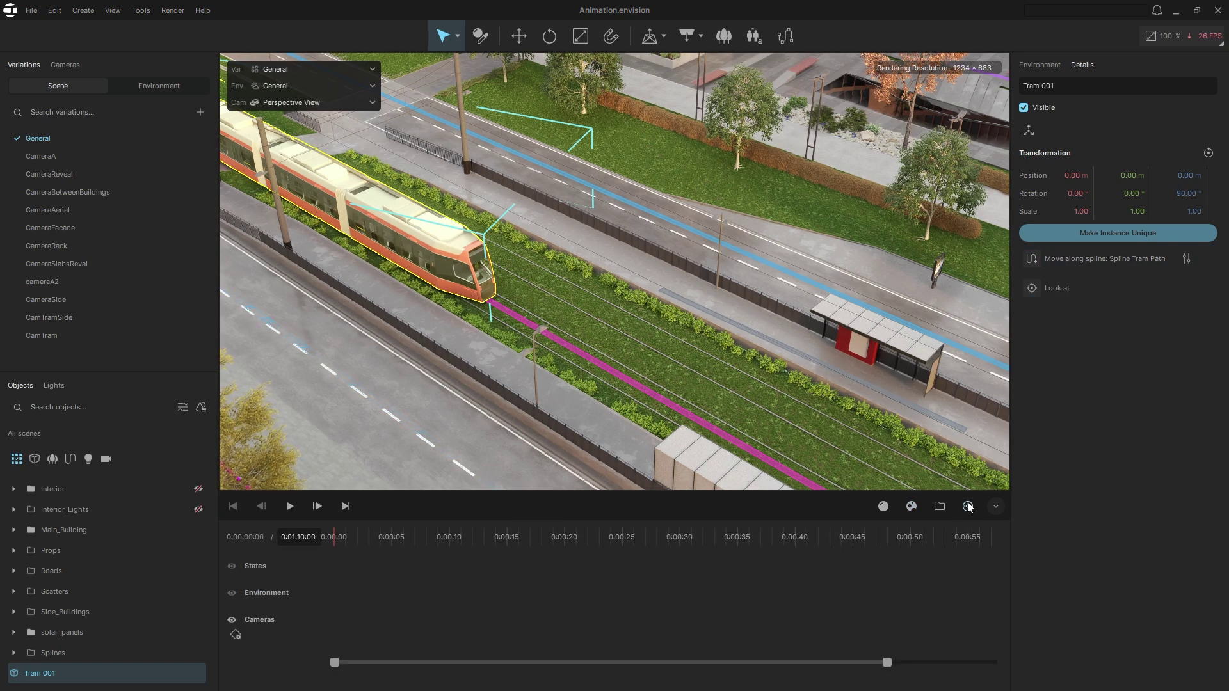
pyautogui.moveTo(340, 539); pyautogui.dragTo(392, 554)
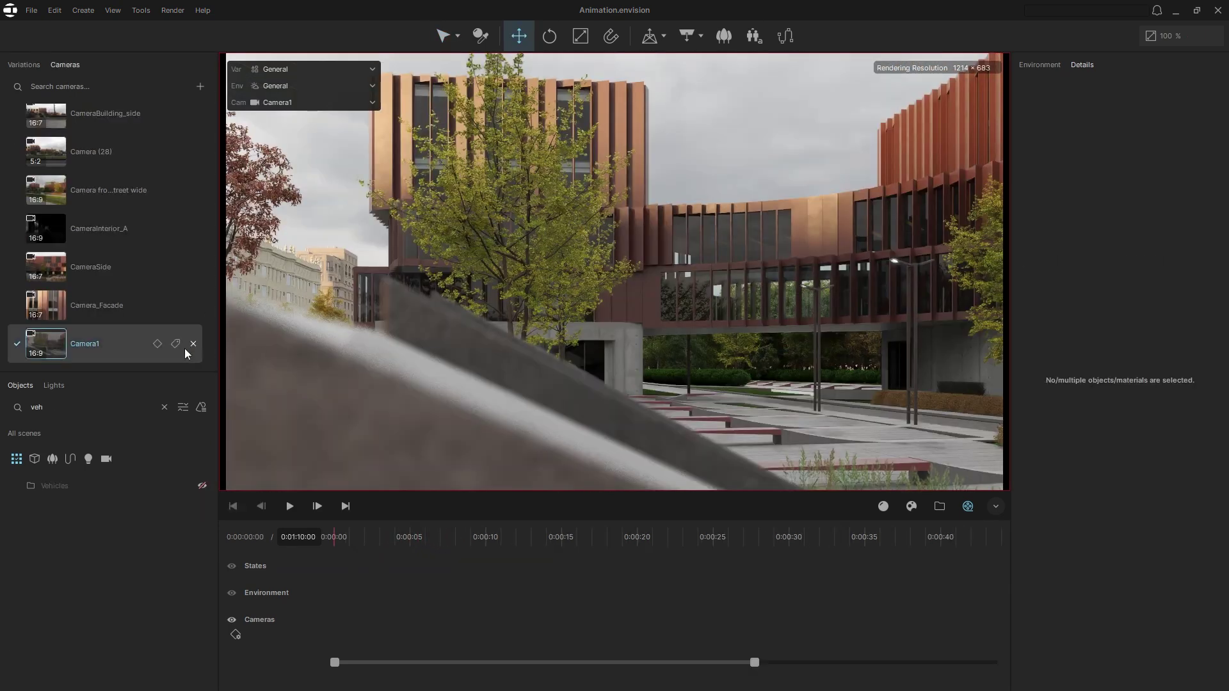
# Place Camera1 on the Cameras track and push the camera forward for the clip's end keyframe
pyautogui.moveTo(46, 344); pyautogui.dragTo(467, 625)
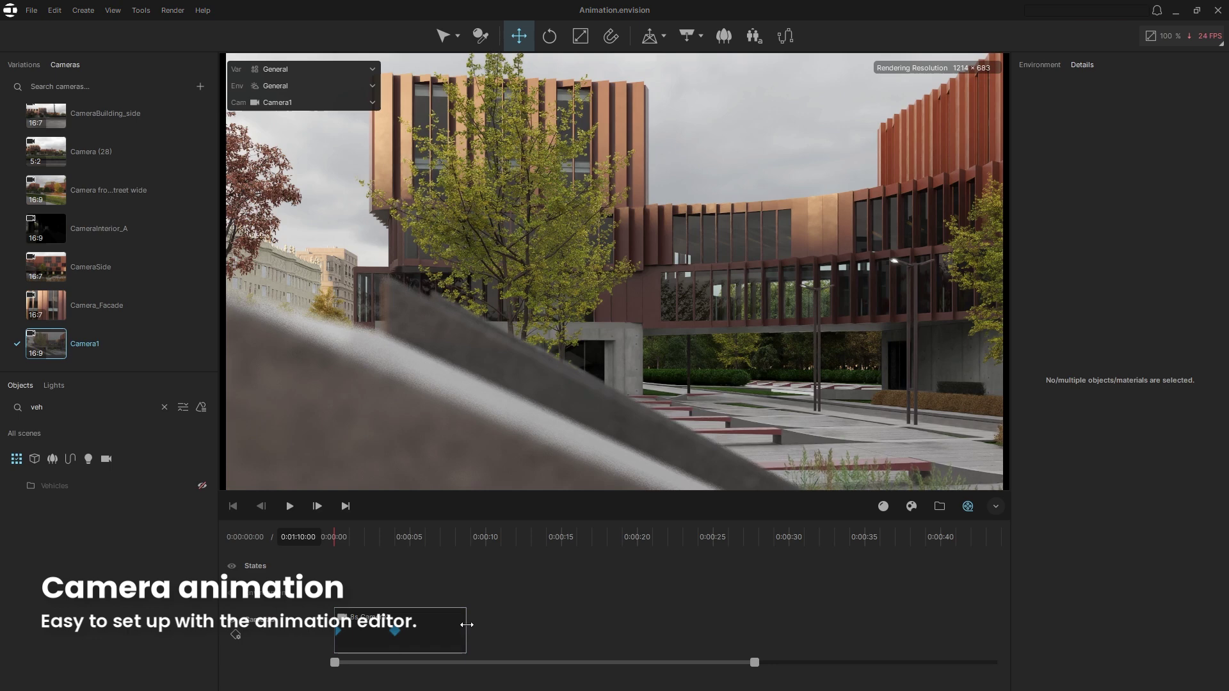
pyautogui.click(406, 636)
pyautogui.rightClick(406, 636)
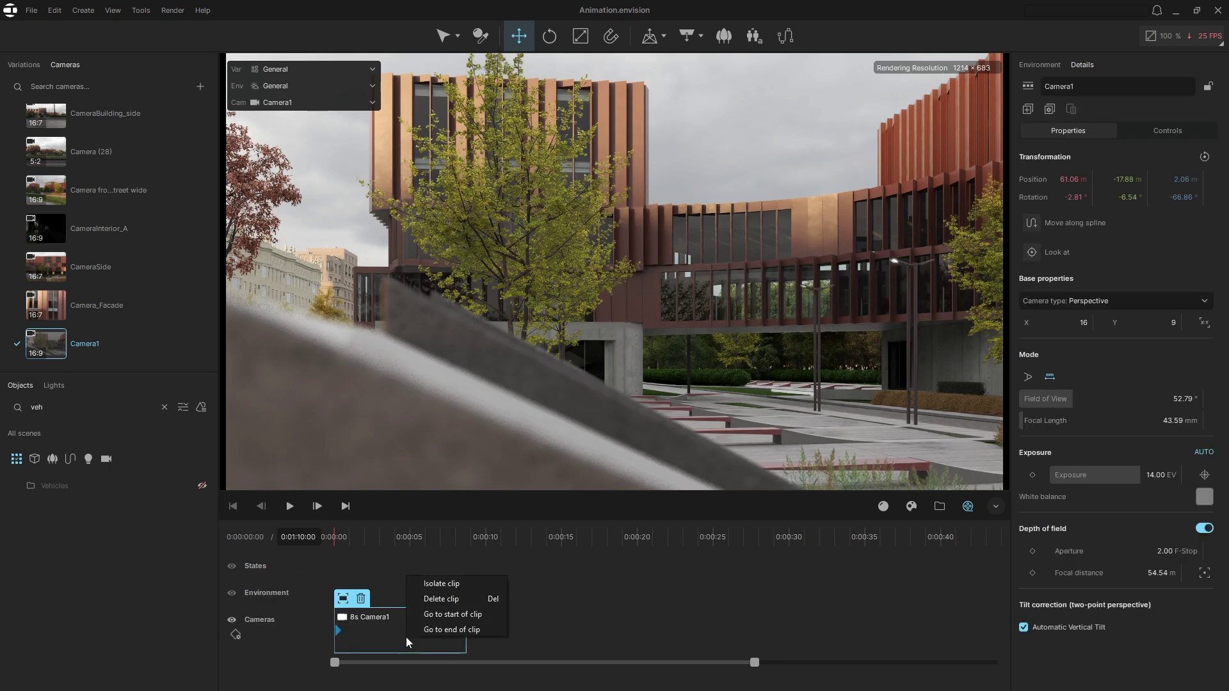
pyautogui.click(429, 629)
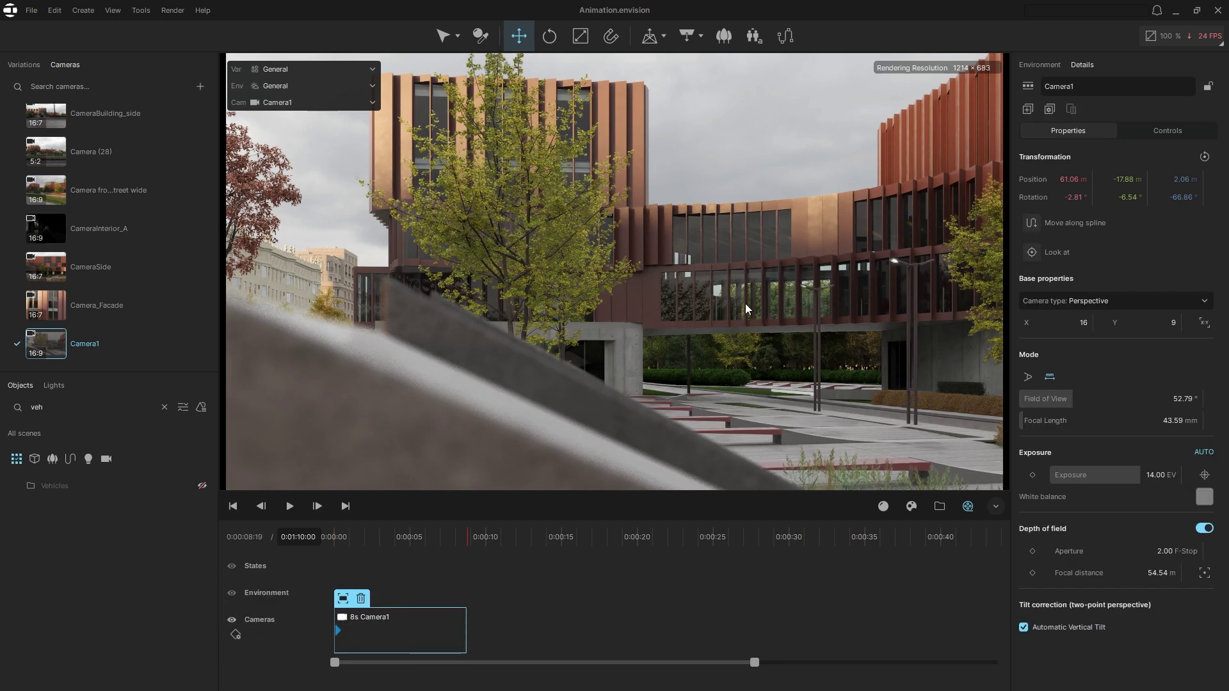
pyautogui.press('w')
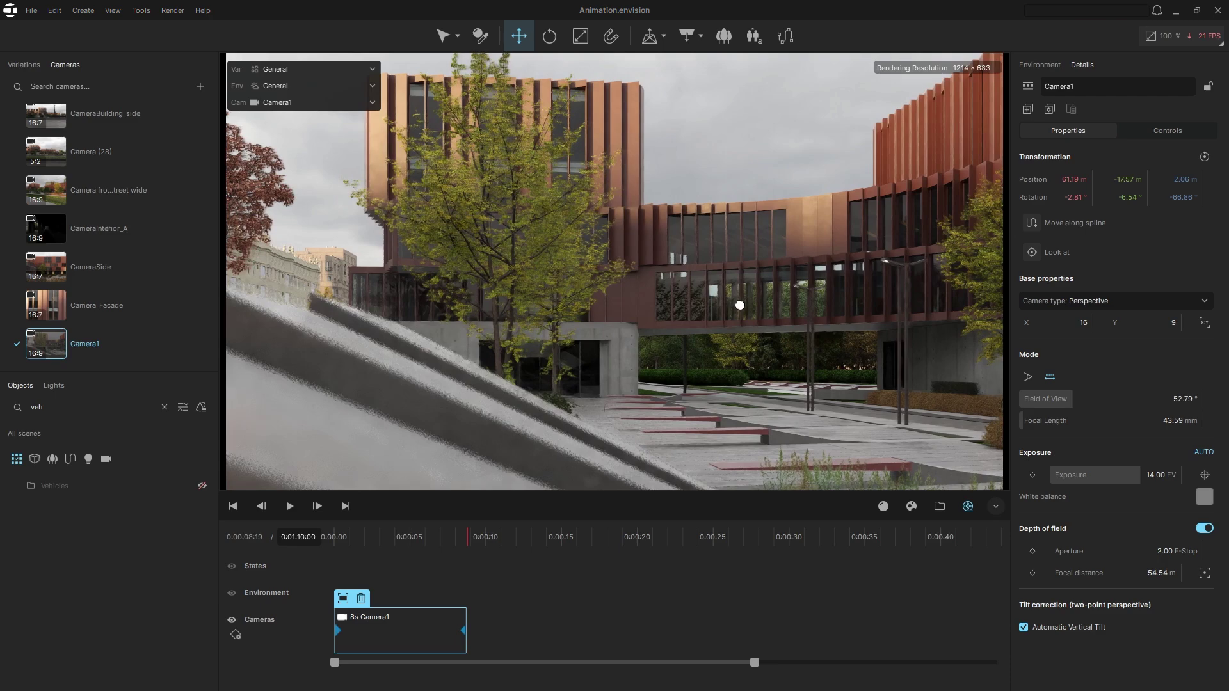
pyautogui.press('w')
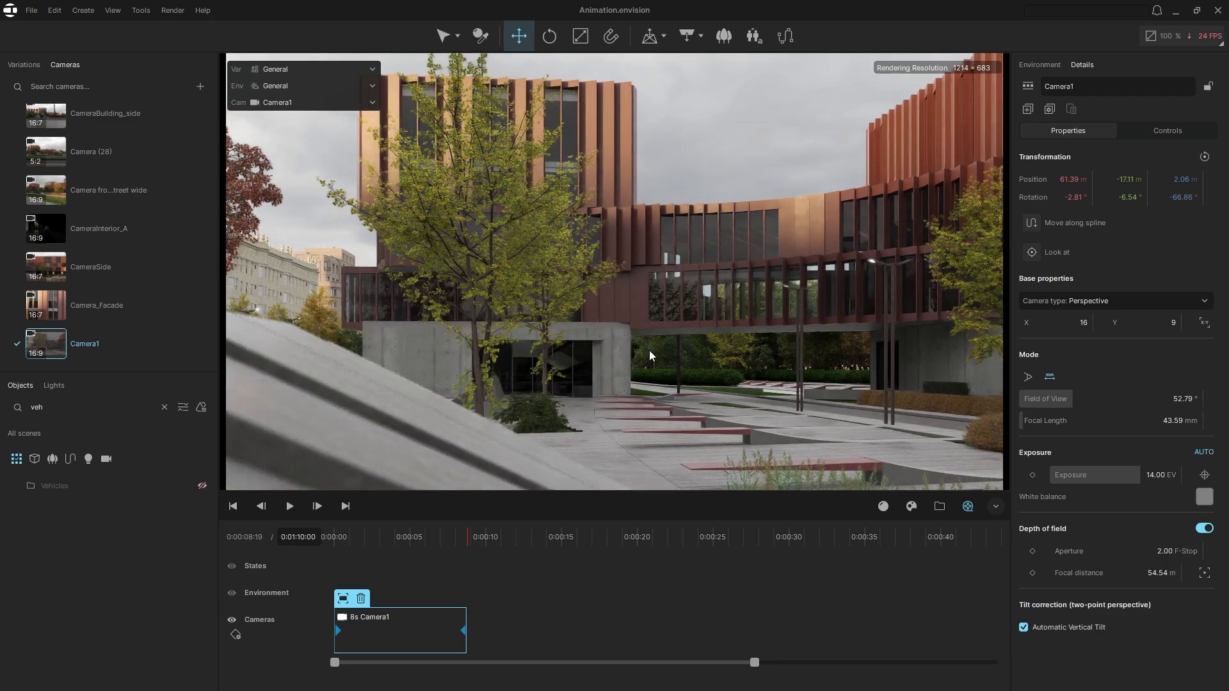
pyautogui.moveTo(469, 536); pyautogui.dragTo(316, 545)
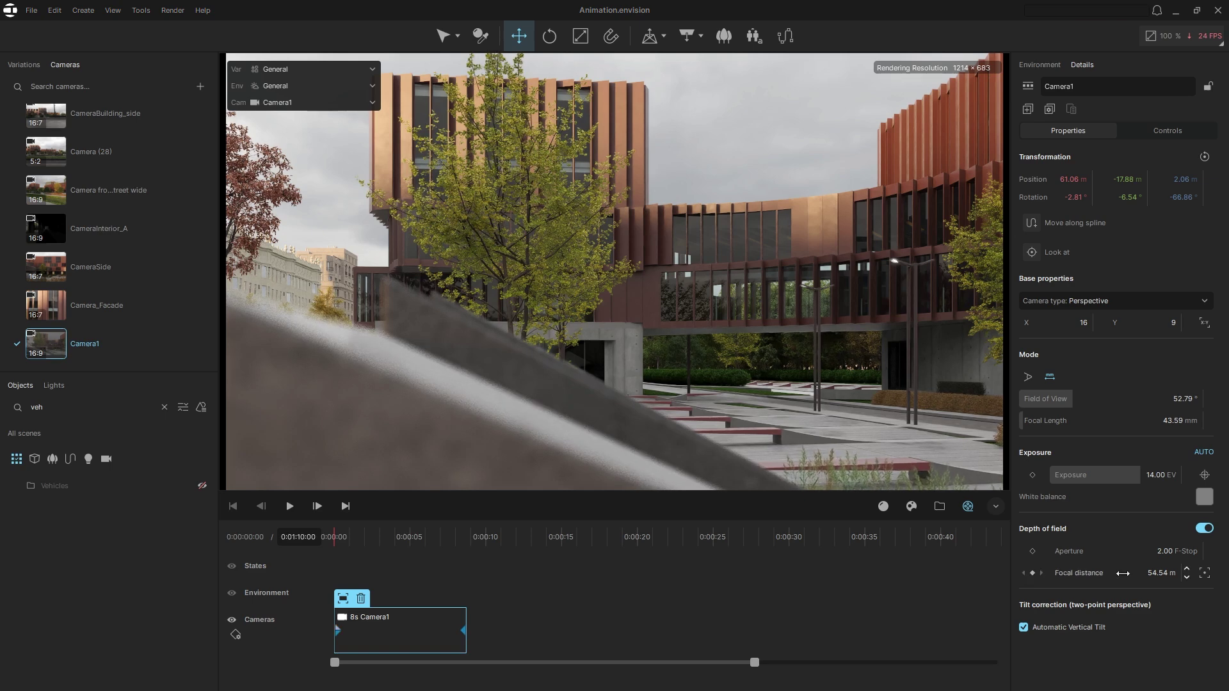
# Keyframe Camera1's focal distance from the ledge at 1.46 m to the building at 55.30 m
pyautogui.click(1204, 572)
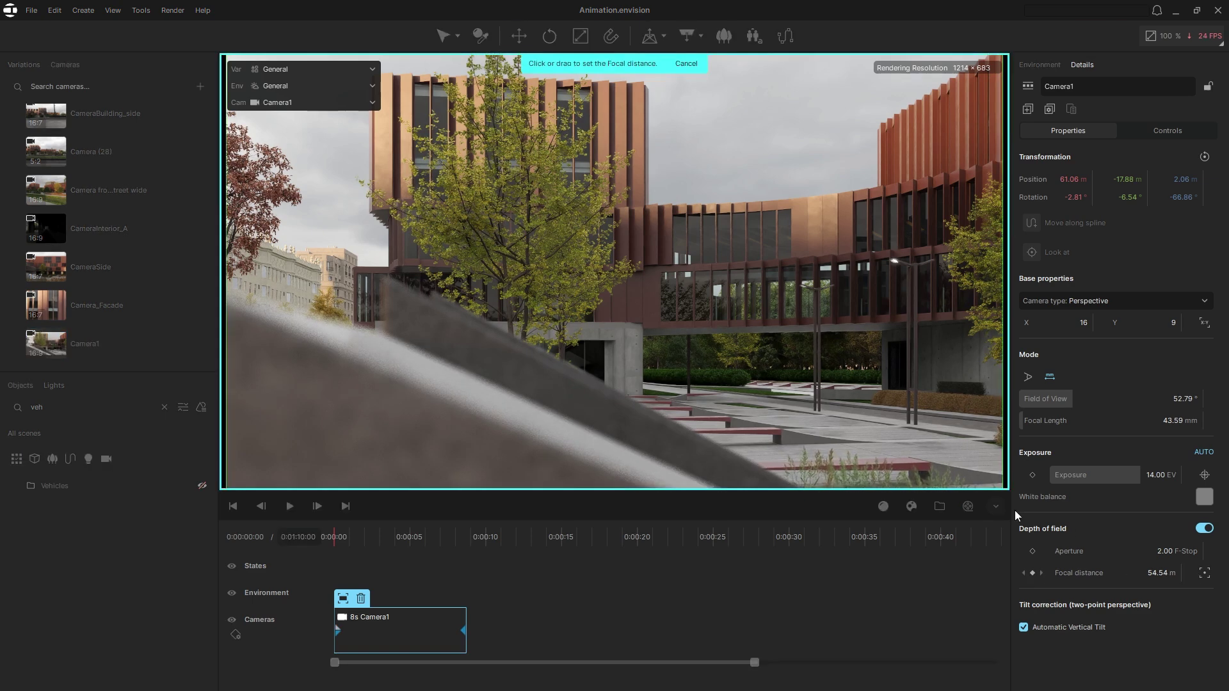
pyautogui.click(529, 381)
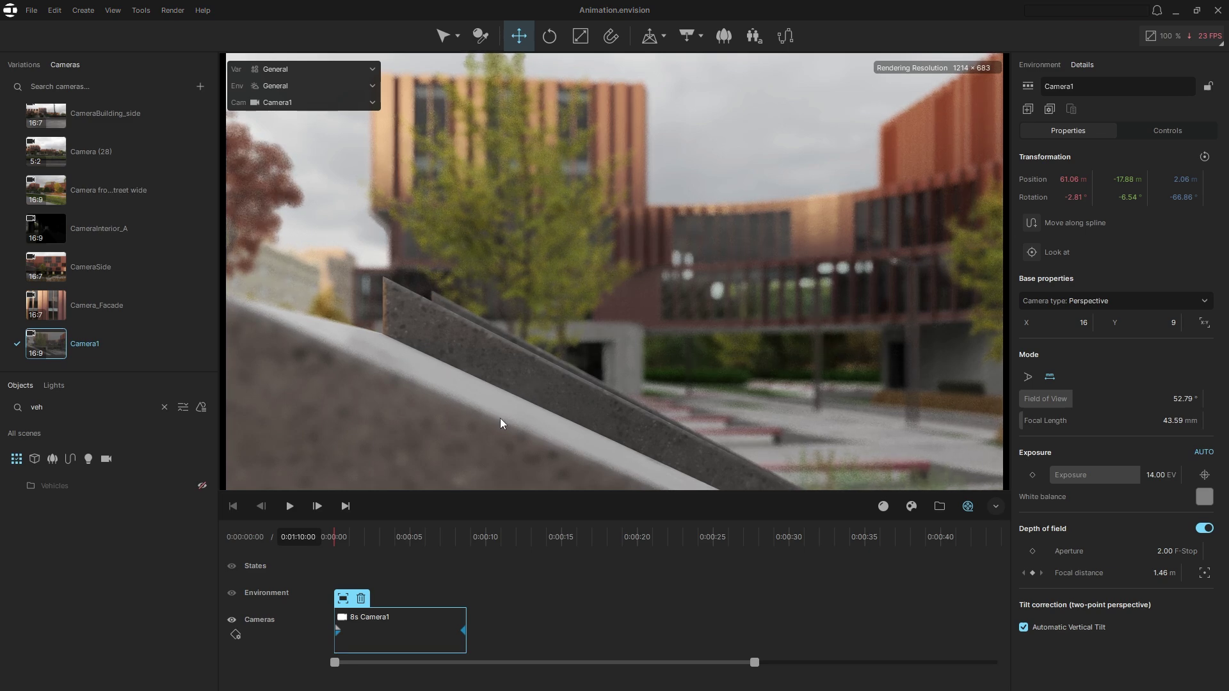
pyautogui.moveTo(334, 537); pyautogui.dragTo(387, 536)
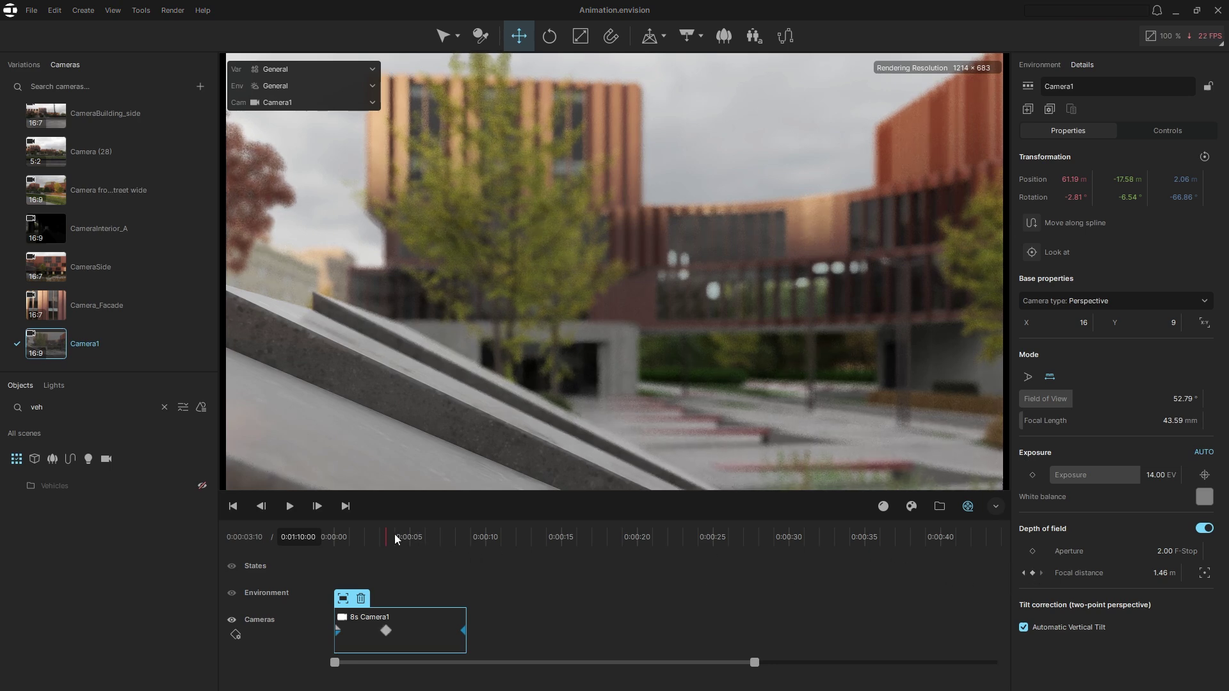
pyautogui.moveTo(388, 533); pyautogui.dragTo(416, 537)
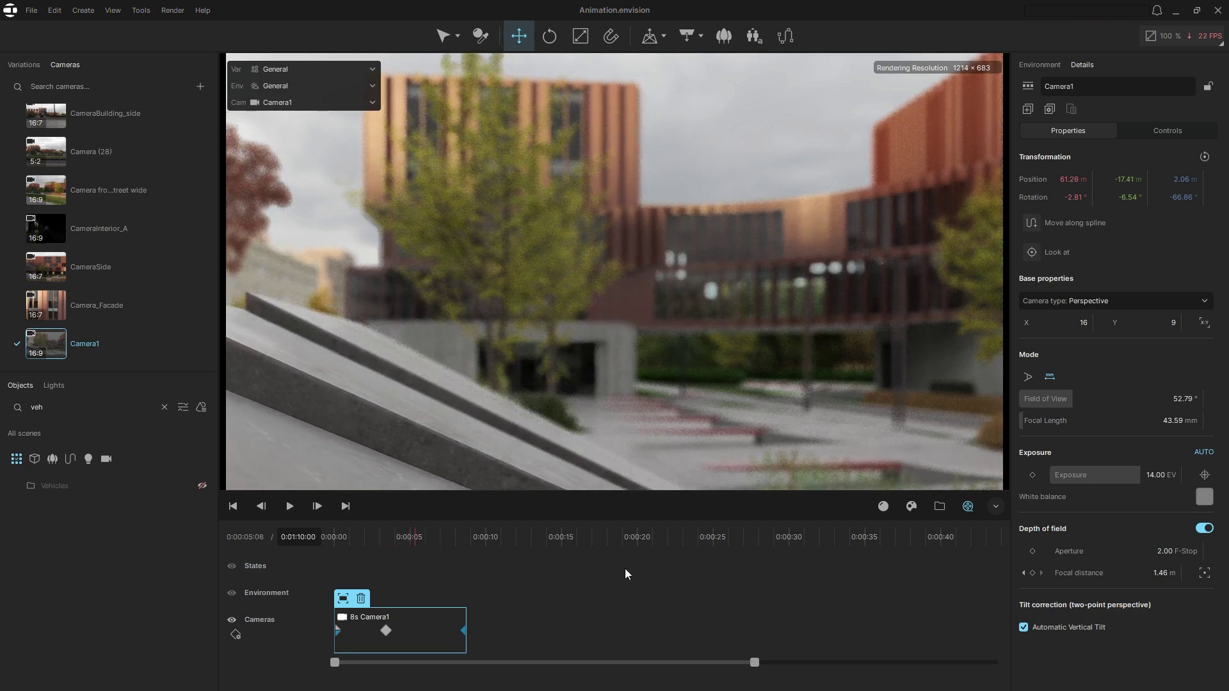
pyautogui.click(1032, 573)
pyautogui.click(1204, 573)
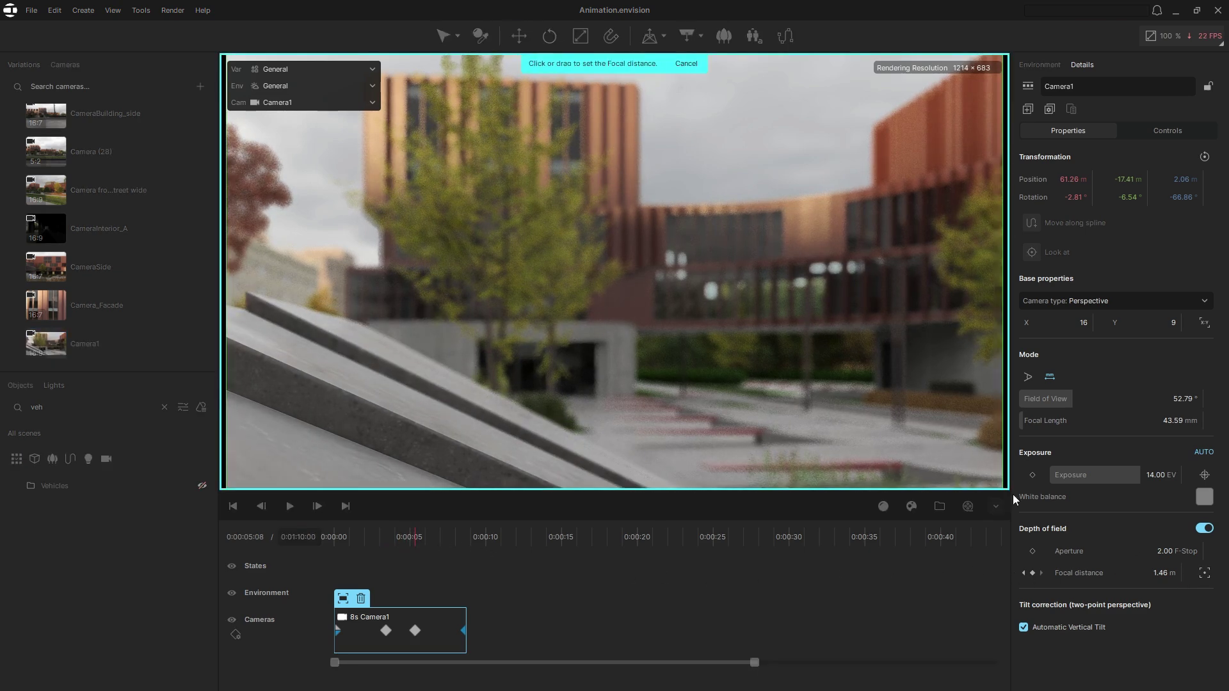
pyautogui.click(527, 113)
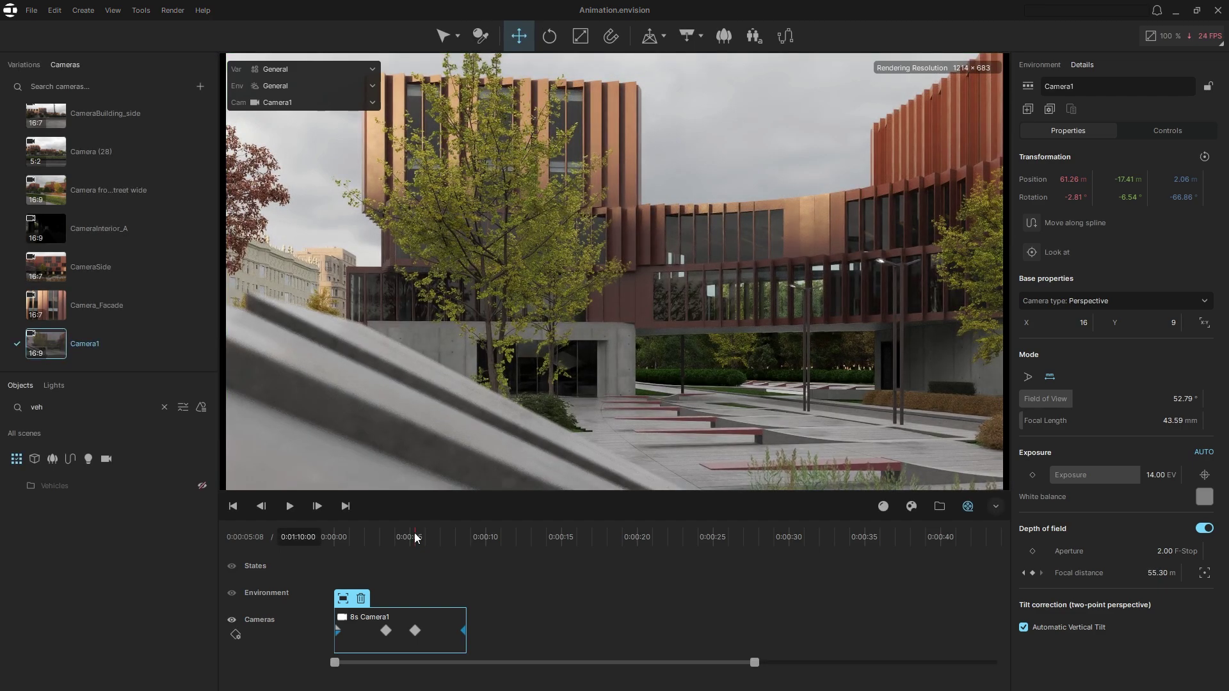
pyautogui.moveTo(415, 536); pyautogui.dragTo(462, 547)
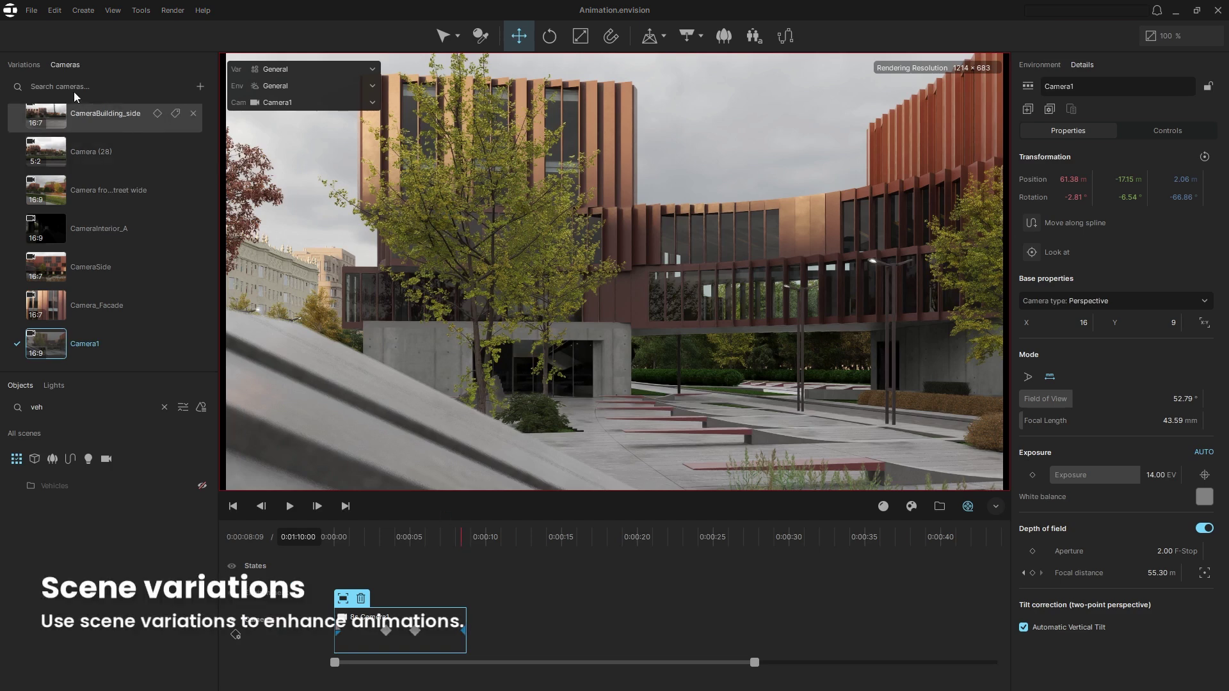
# Create scene Variation_1 with the ginkgo tree moved to the left and save it
pyautogui.click(26, 65)
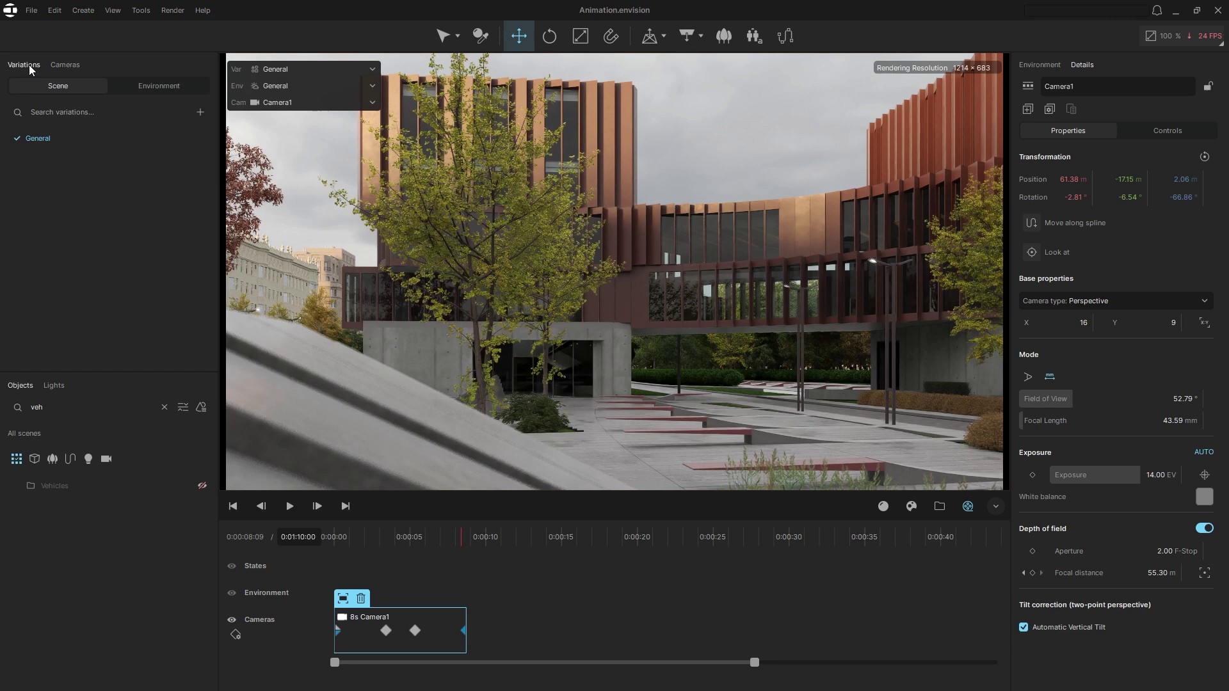
pyautogui.click(200, 112)
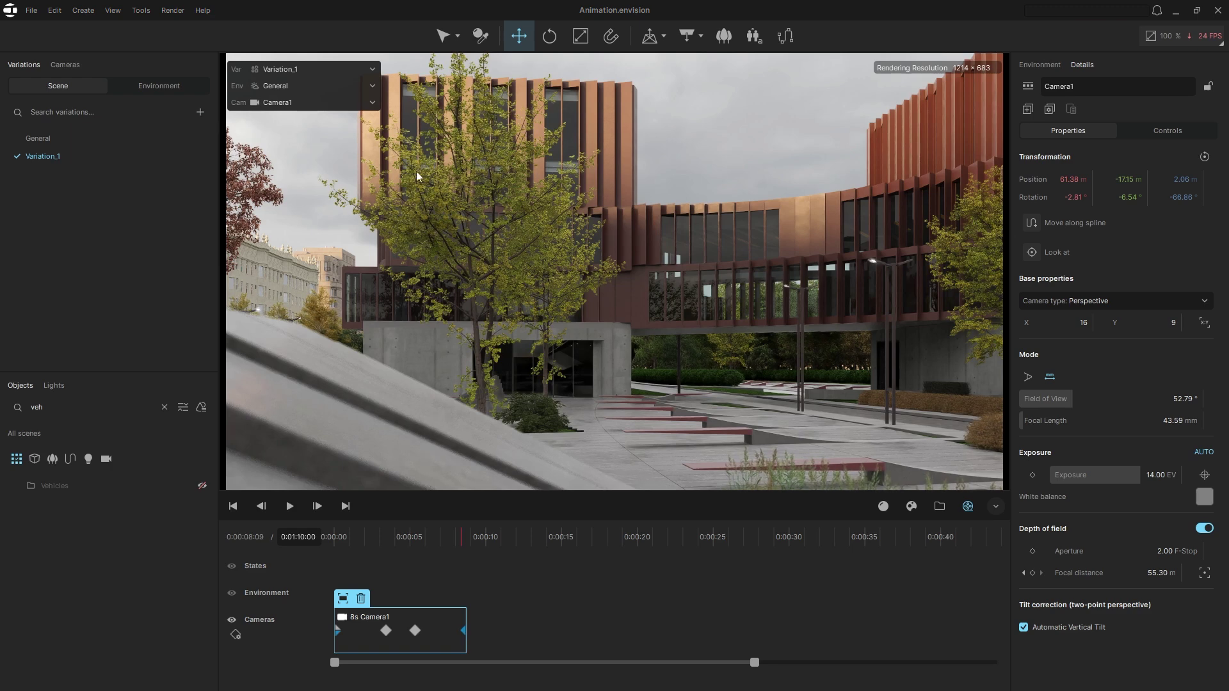
pyautogui.click(434, 186)
pyautogui.moveTo(512, 448); pyautogui.dragTo(276, 441)
pyautogui.click(714, 64)
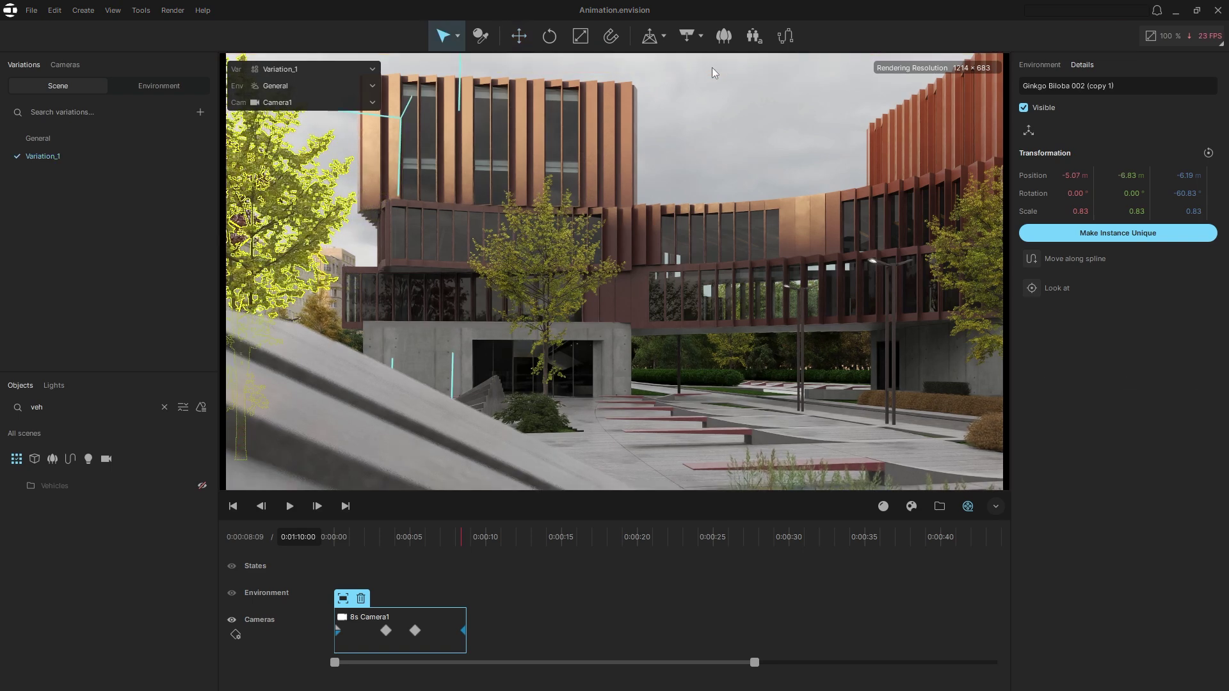
# Compare with the General variation, then place Variation_1 on the States track for Camera1
pyautogui.click(91, 137)
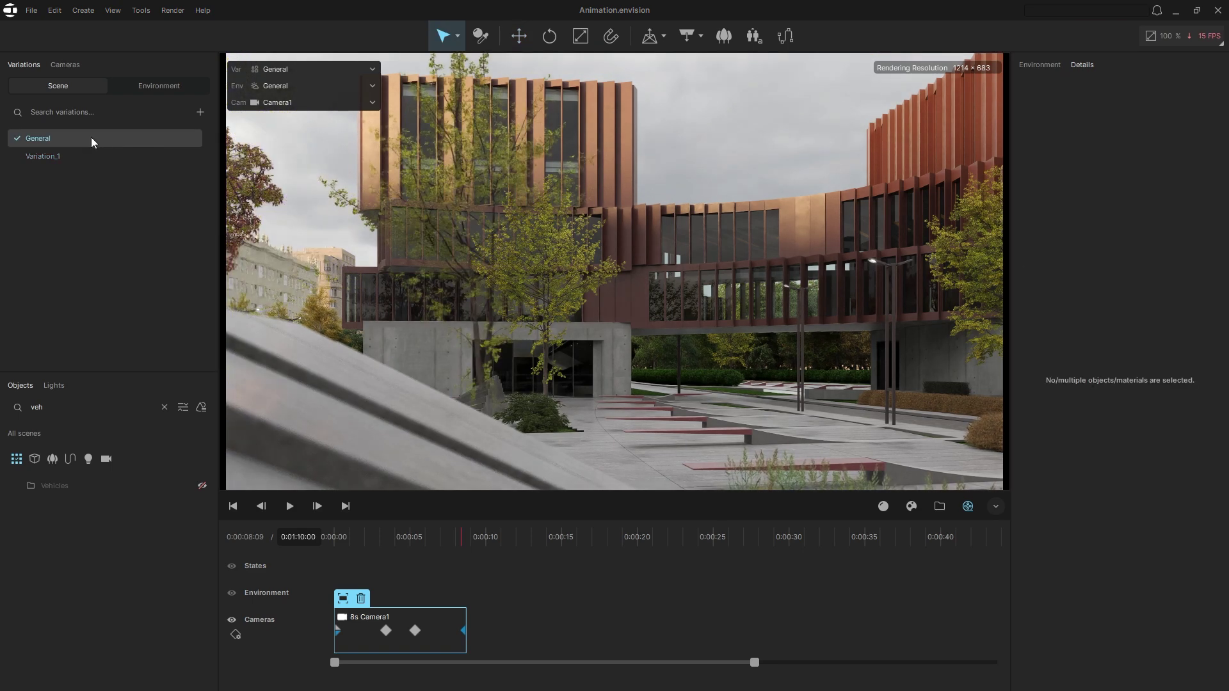
pyautogui.click(85, 153)
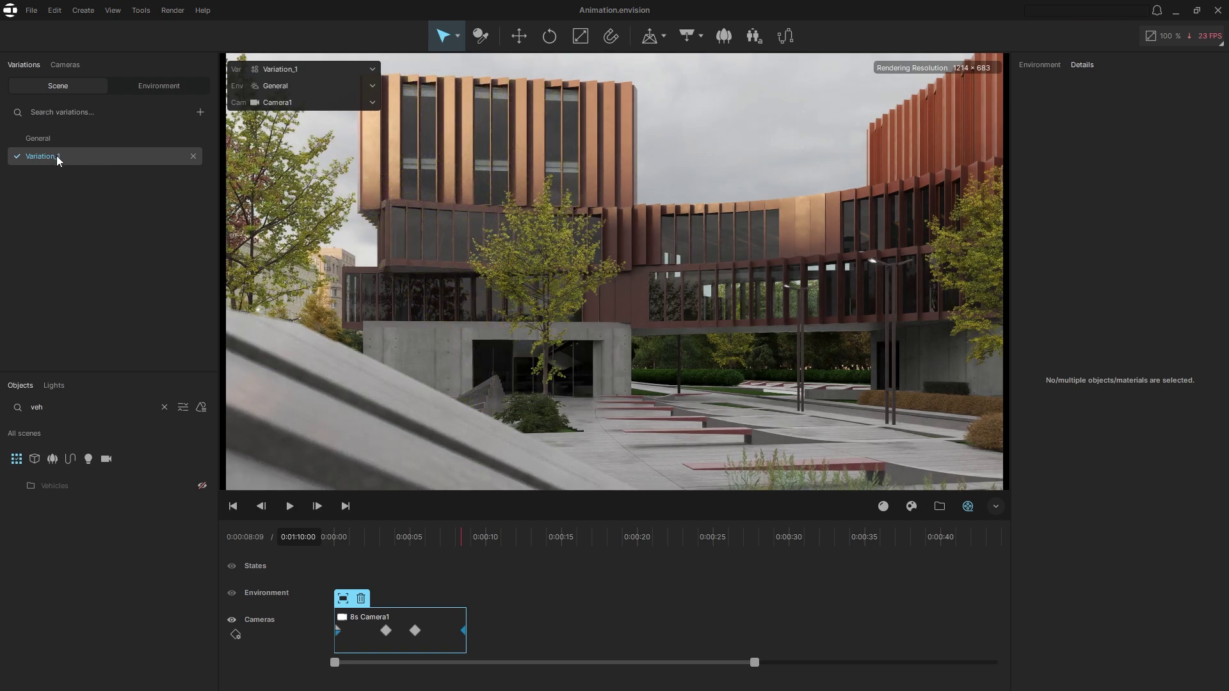
pyautogui.moveTo(56, 156); pyautogui.dragTo(469, 569)
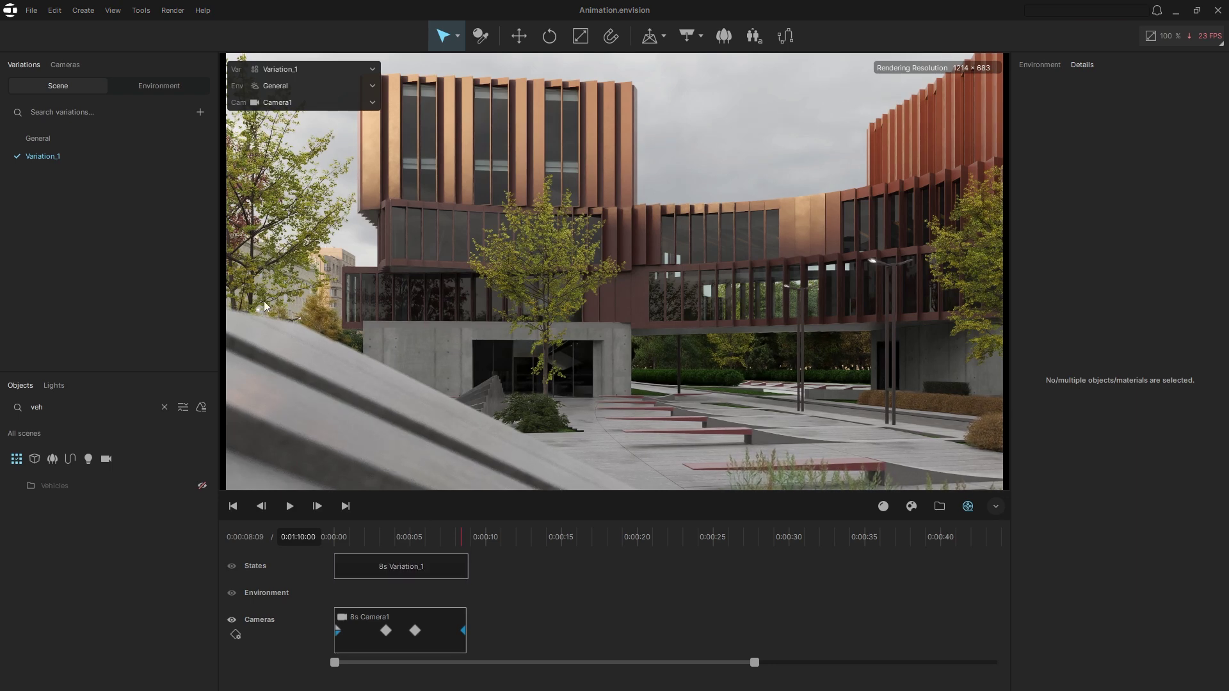
# Add environment variations Variation_1 and Variation_2
pyautogui.click(155, 90)
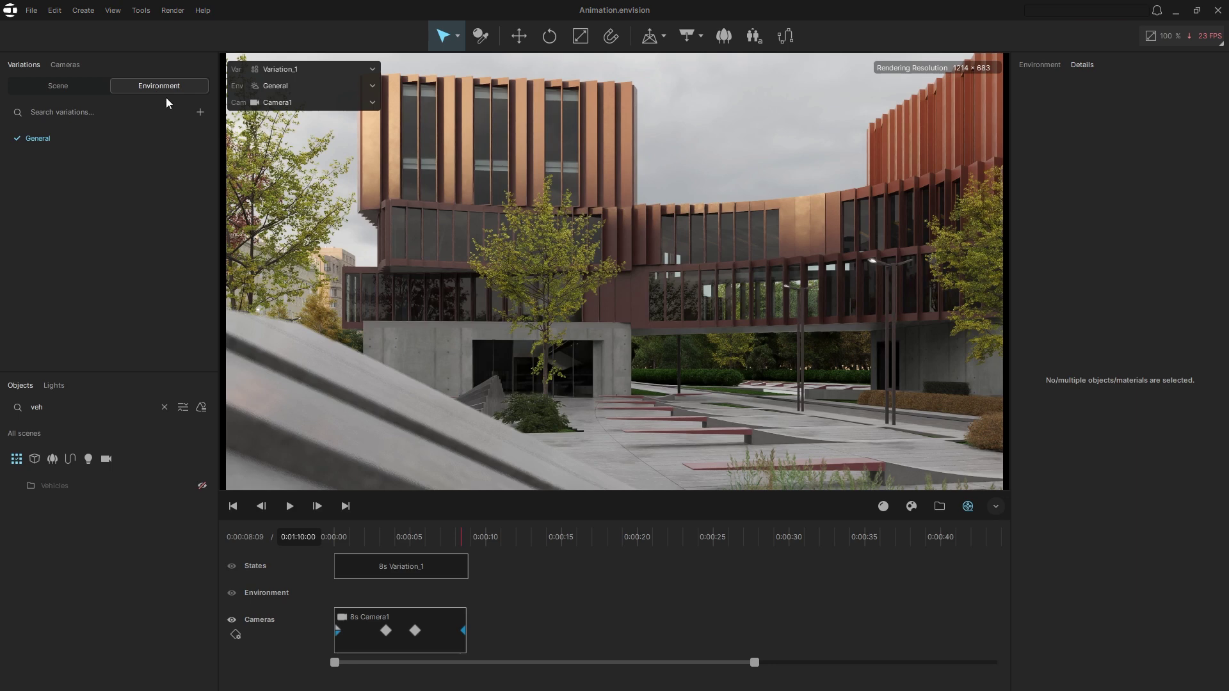
pyautogui.click(200, 113)
pyautogui.click(200, 113)
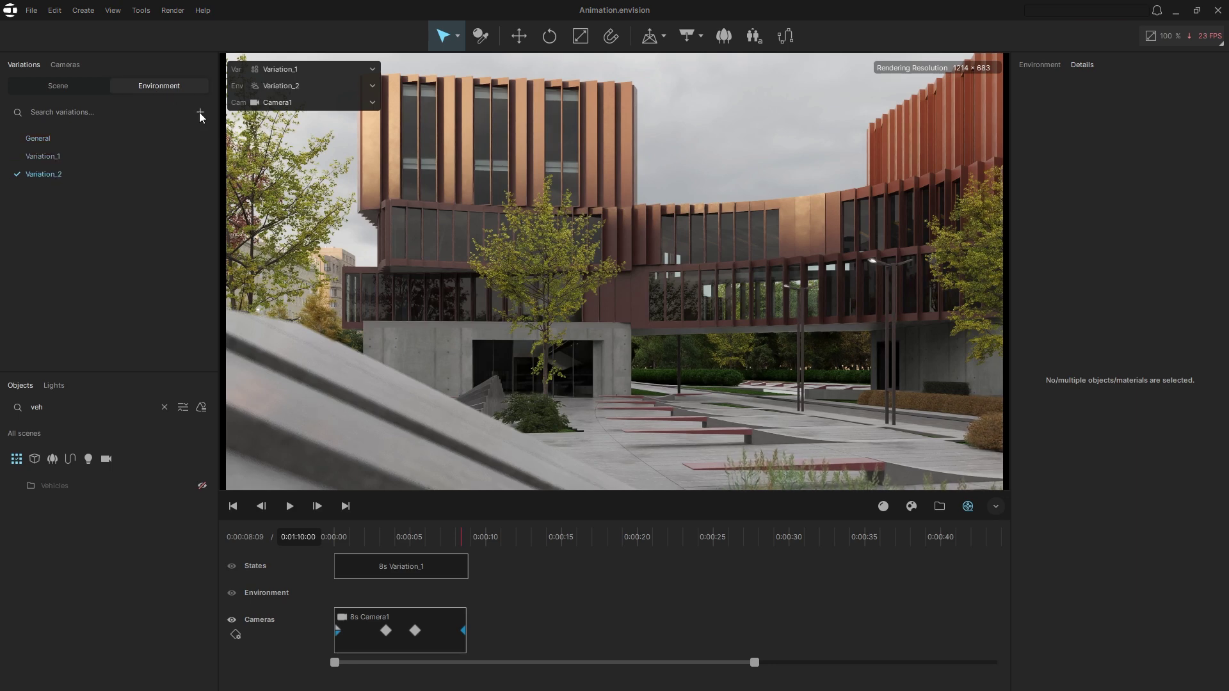
# Set the sun azimuth to 145.20°, save, and place environment Variation_1 at the shot start
pyautogui.click(1040, 64)
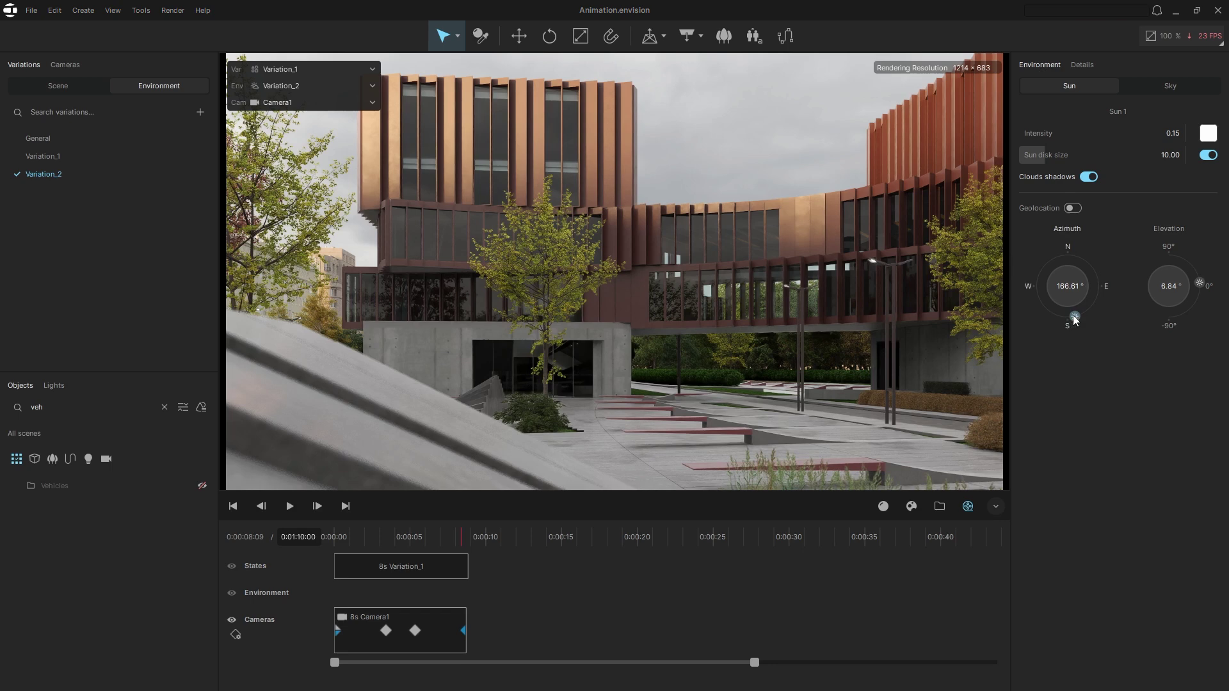
pyautogui.moveTo(1074, 316)
pyautogui.mouseDown()
pyautogui.moveTo(1114, 293)
pyautogui.moveTo(1092, 325)
pyautogui.mouseUp()
pyautogui.moveTo(1200, 283); pyautogui.dragTo(1205, 288)
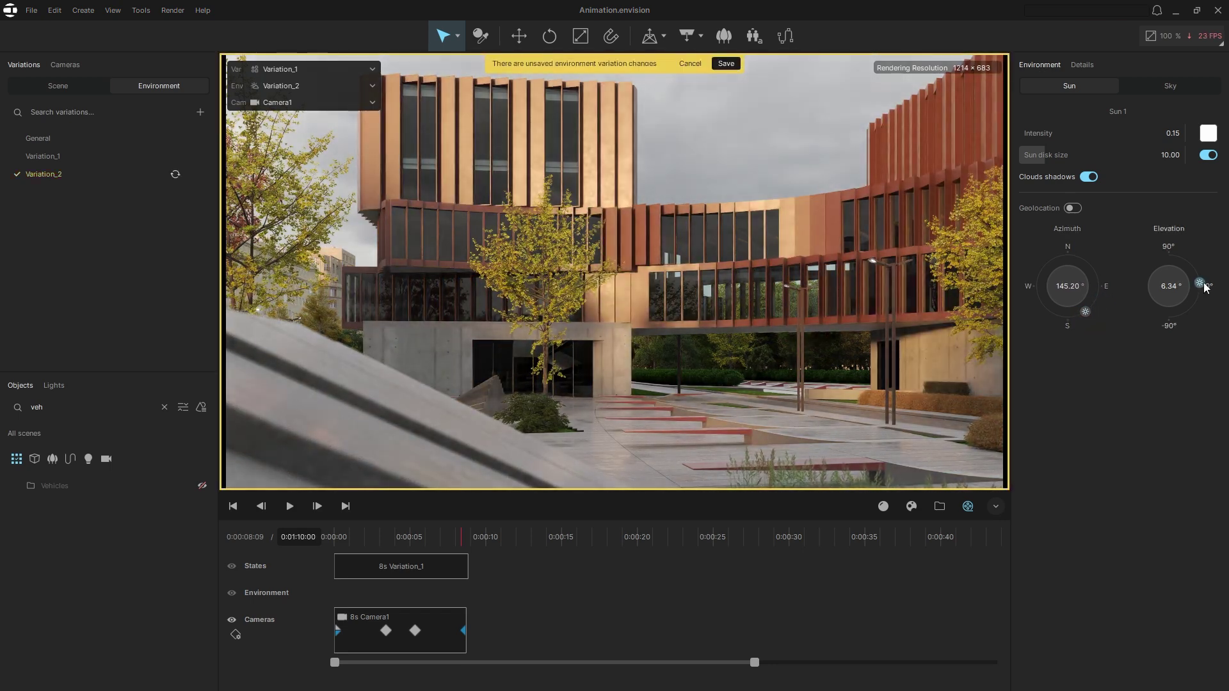
pyautogui.click(734, 66)
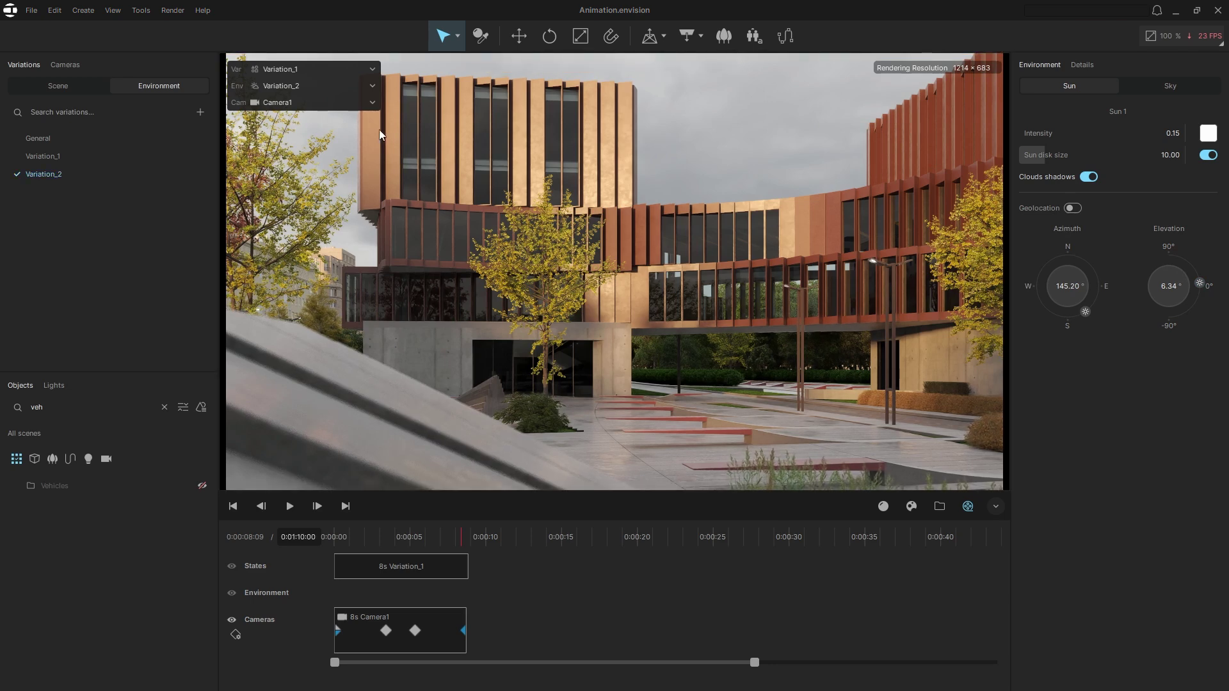
pyautogui.moveTo(55, 156); pyautogui.dragTo(334, 587)
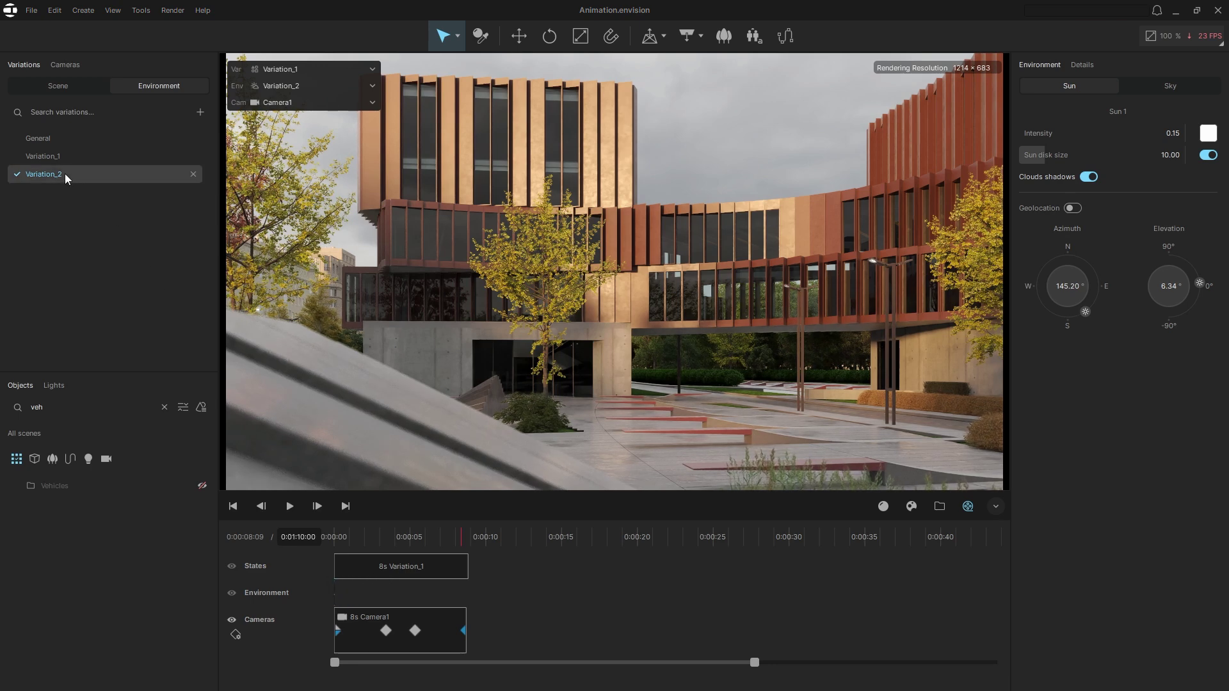
# Place Variation_2 after Variation_1 on the Environment track, stretch the Linear blend over the 8-second shot, and scrub to preview
pyautogui.moveTo(66, 177); pyautogui.dragTo(455, 587)
pyautogui.moveTo(349, 588); pyautogui.dragTo(469, 589)
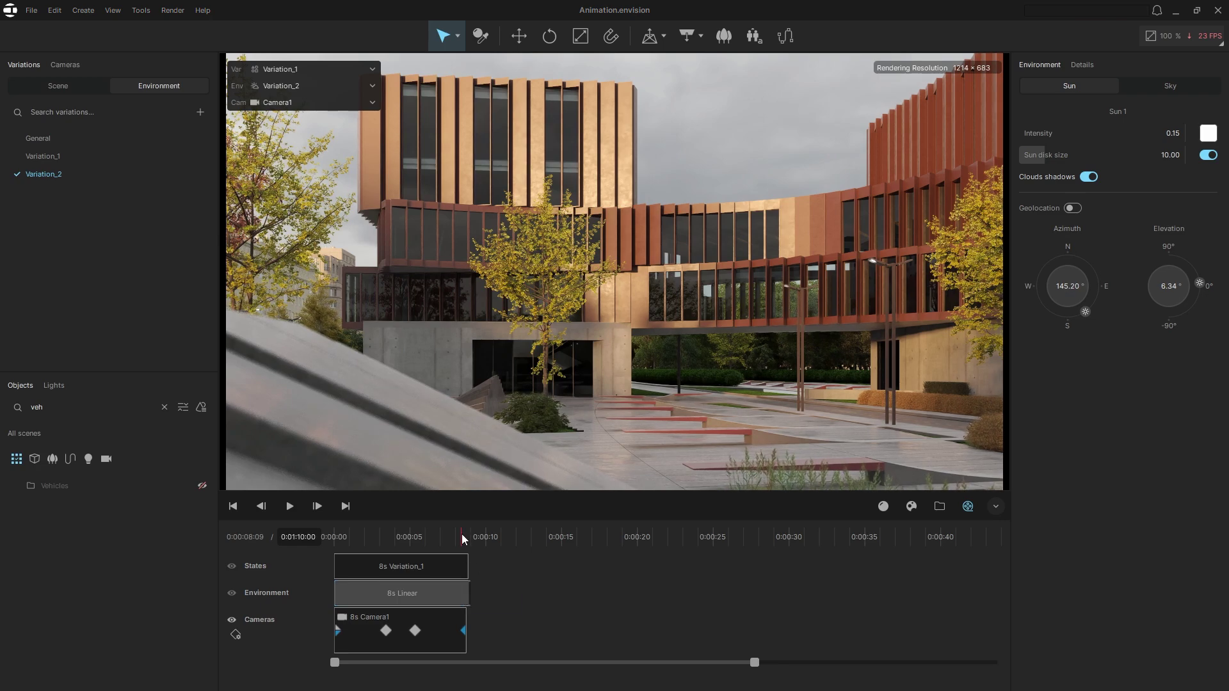
pyautogui.moveTo(462, 534); pyautogui.dragTo(335, 542)
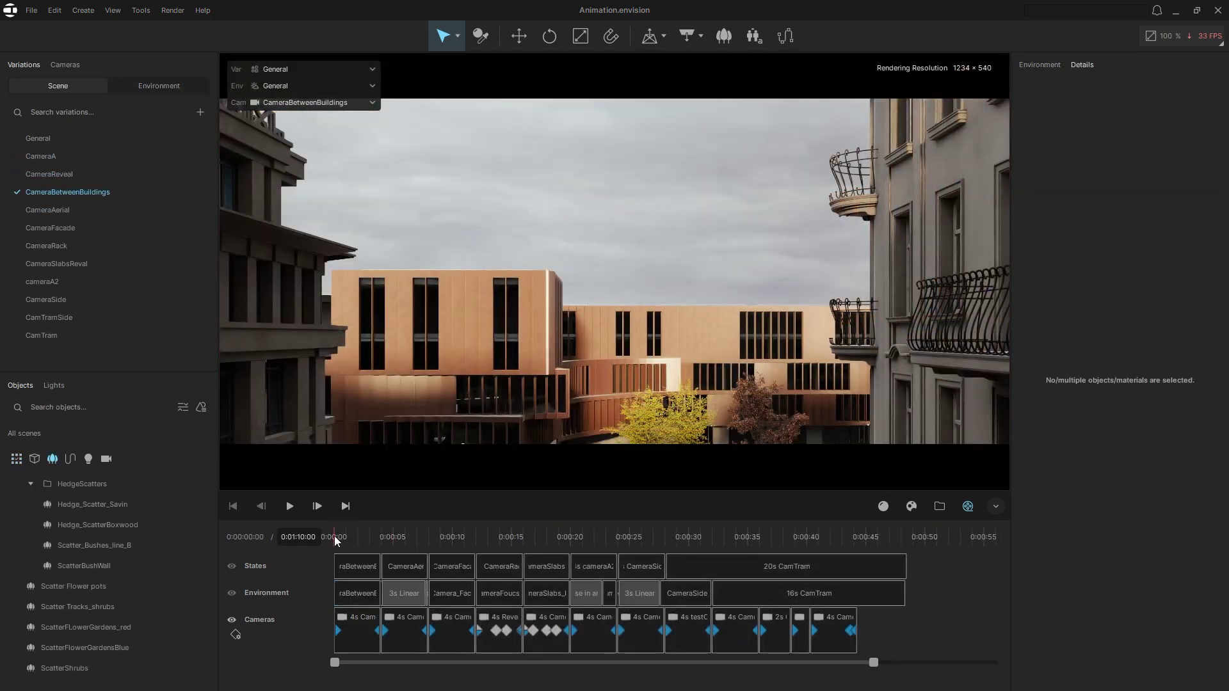
pyautogui.moveTo(336, 541); pyautogui.dragTo(632, 566)
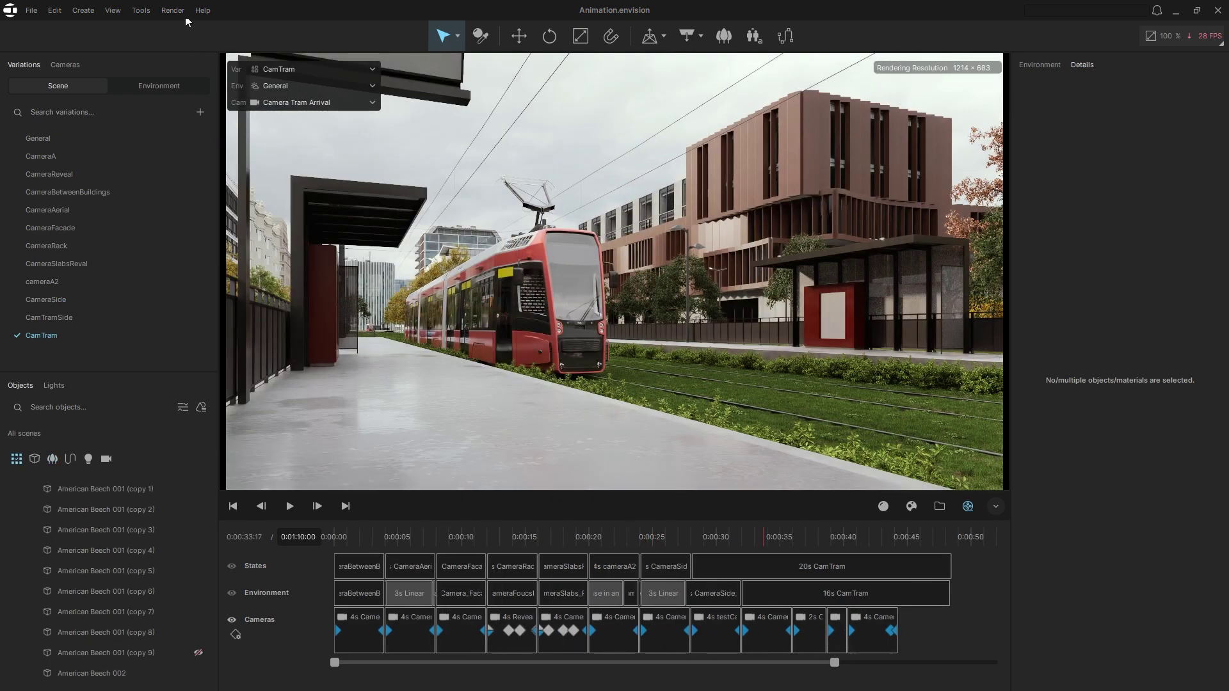
# Open Render Setup on the Sequence tab: frames 1–1680 at 24 FPS, 1920×816, exr output
pyautogui.click(173, 10)
pyautogui.click(186, 32)
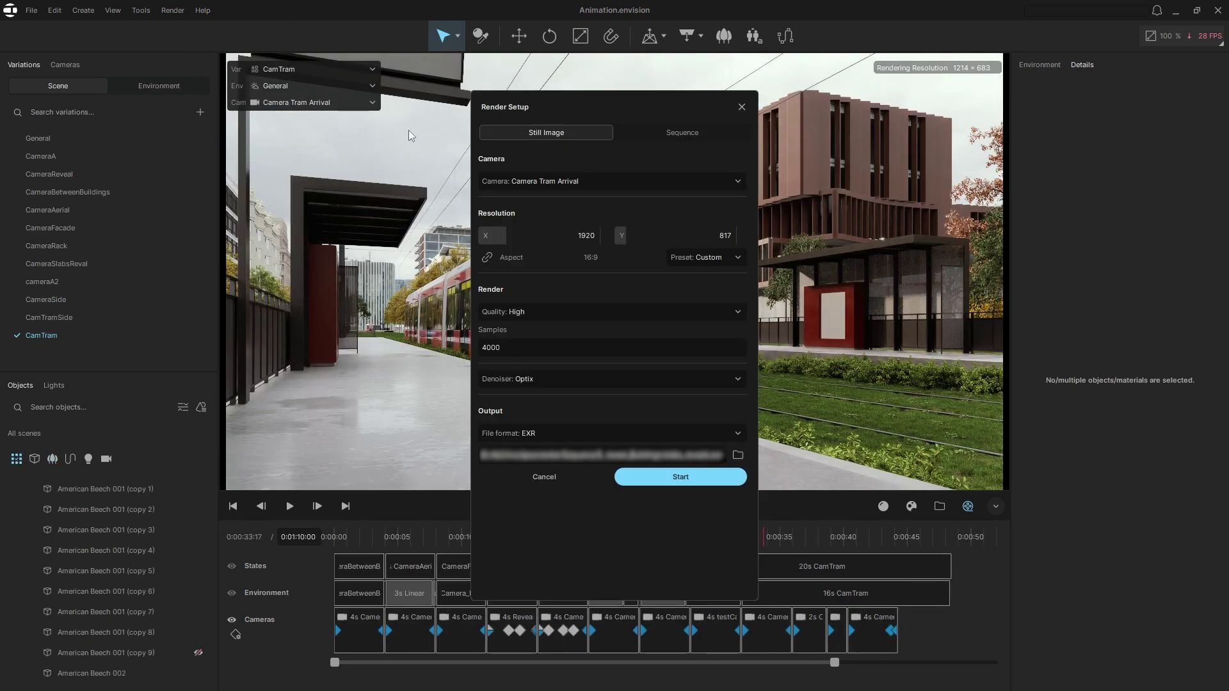
pyautogui.click(646, 136)
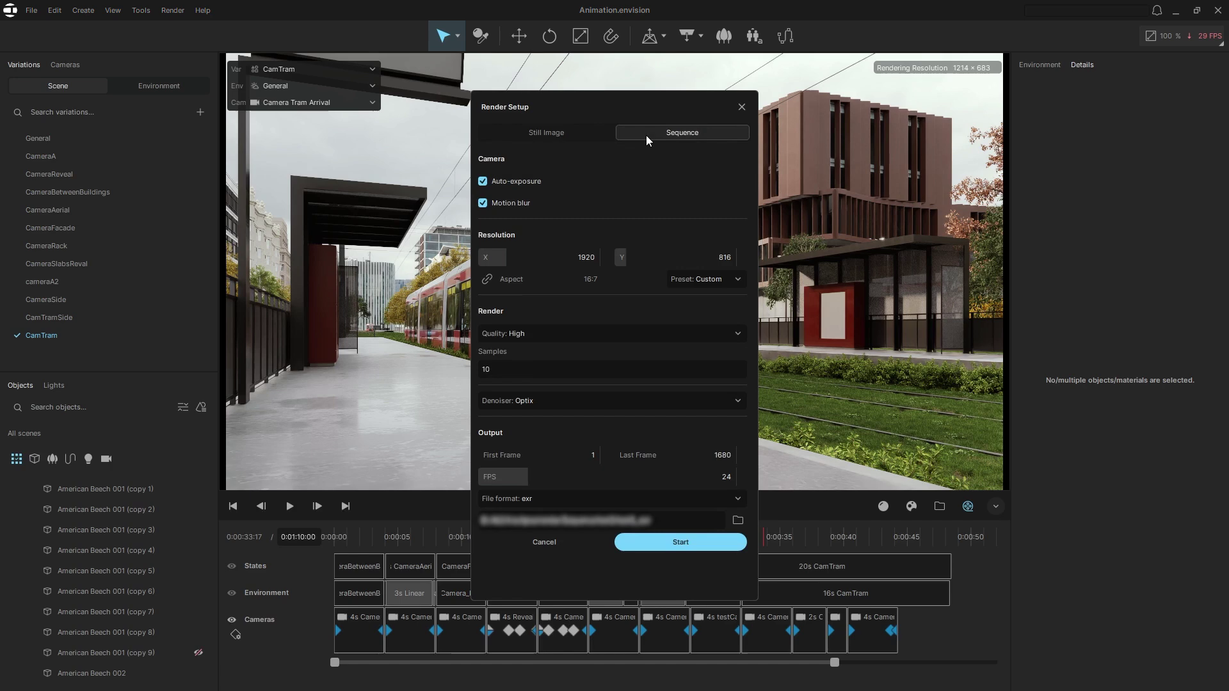